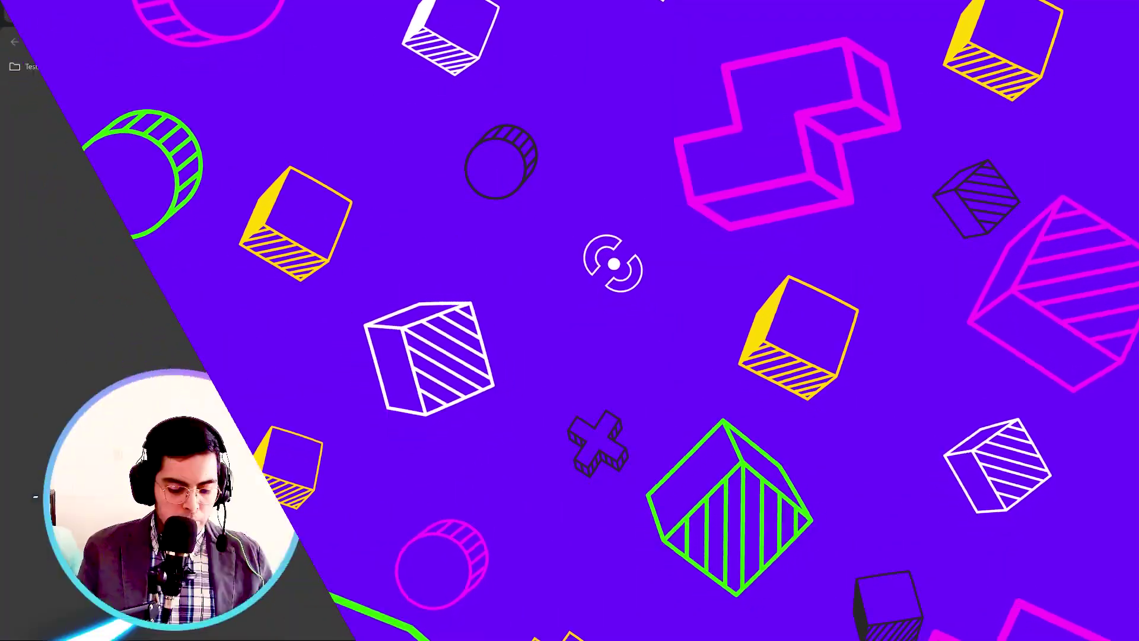
Step: Search Google for "merchant google", open the Google Merchant Center site and bring up its sign-in options
type("merchant google")
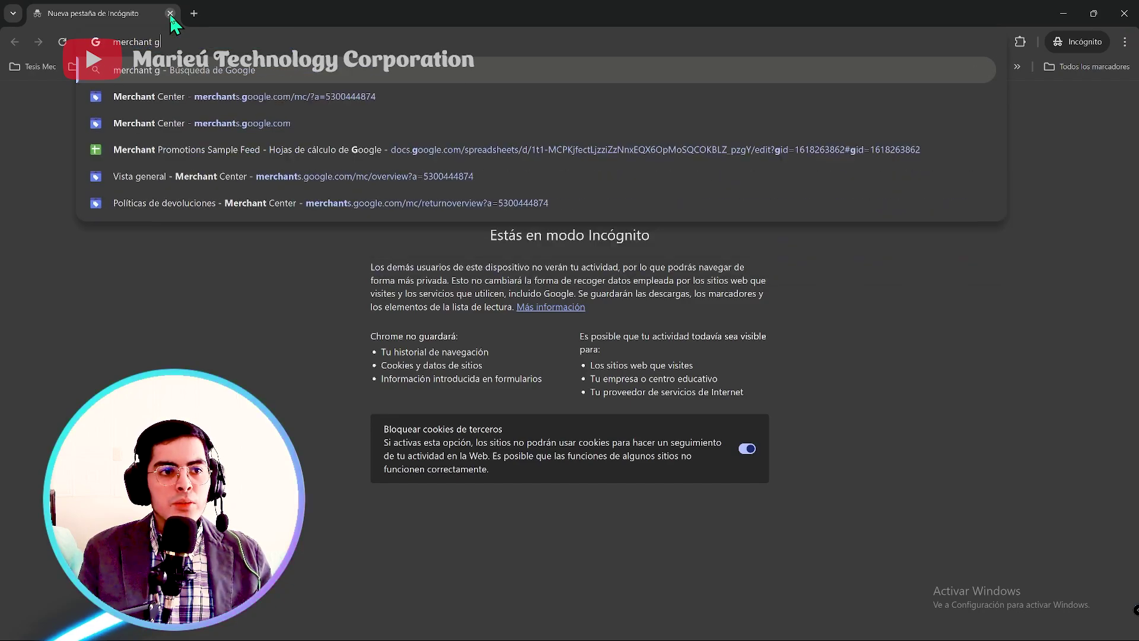
key("Return")
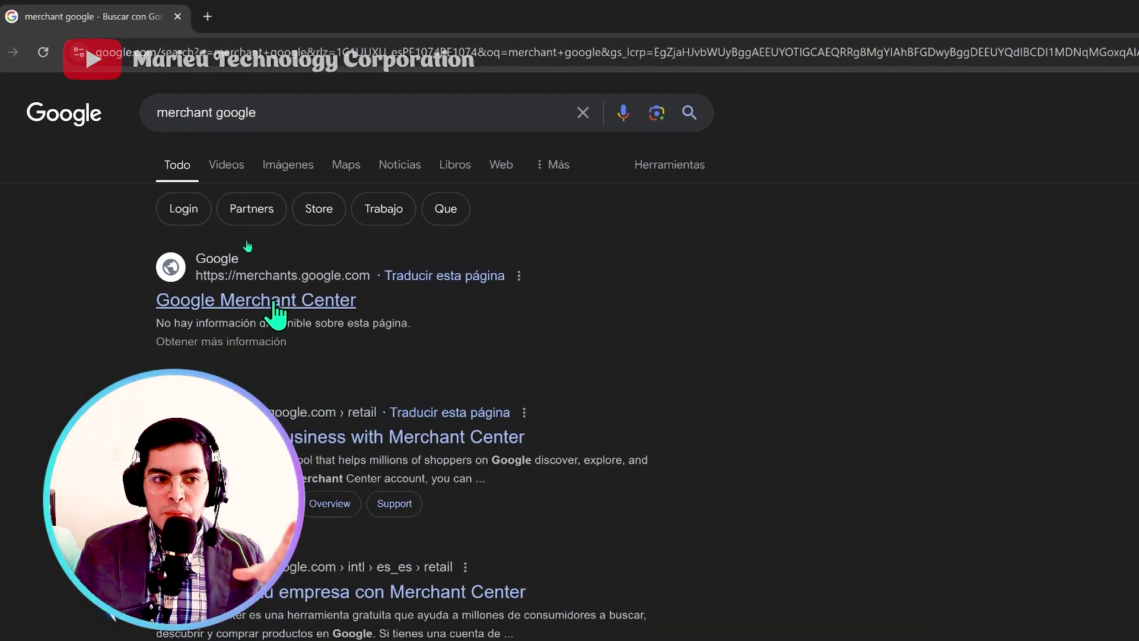
left_click(277, 315)
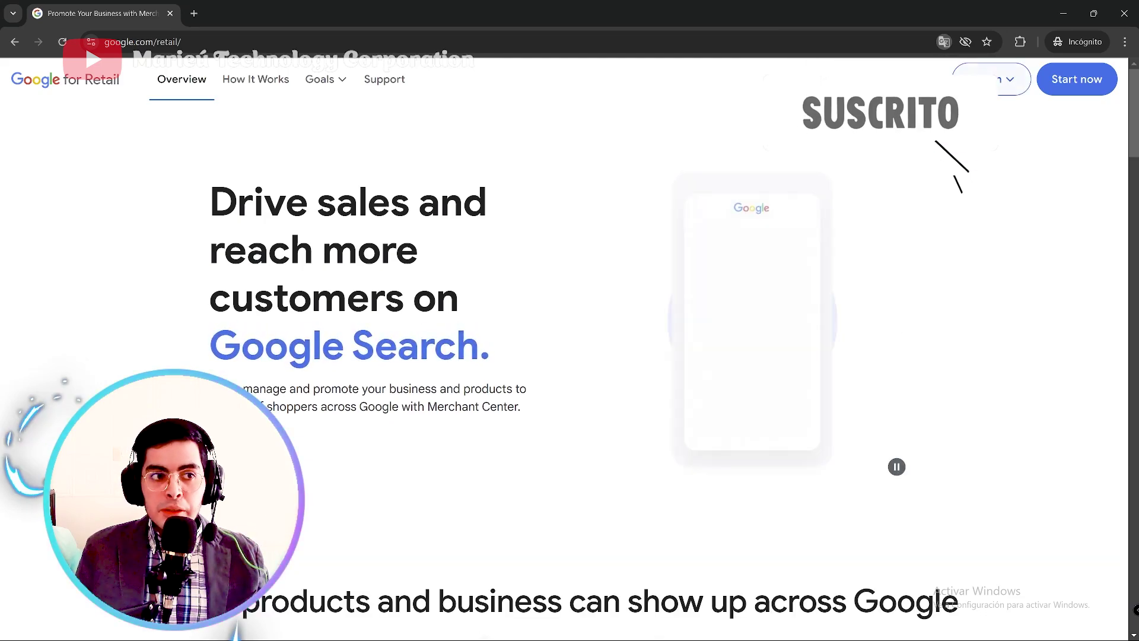
scroll(694, 290, "down", 2)
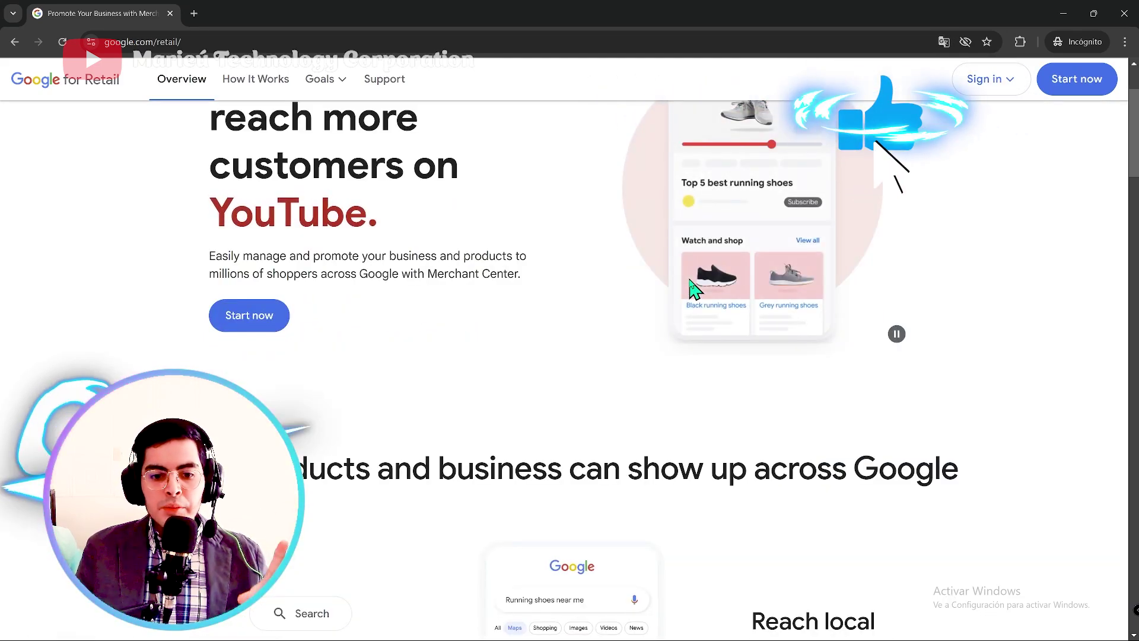
scroll(691, 289, "up", 2)
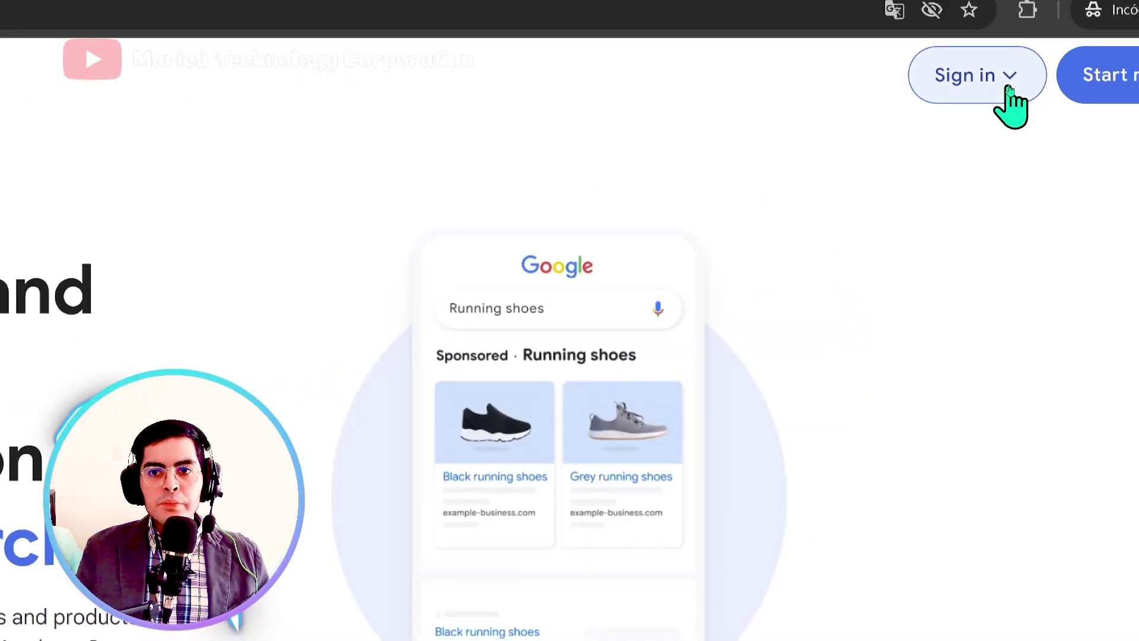
left_click(1043, 88)
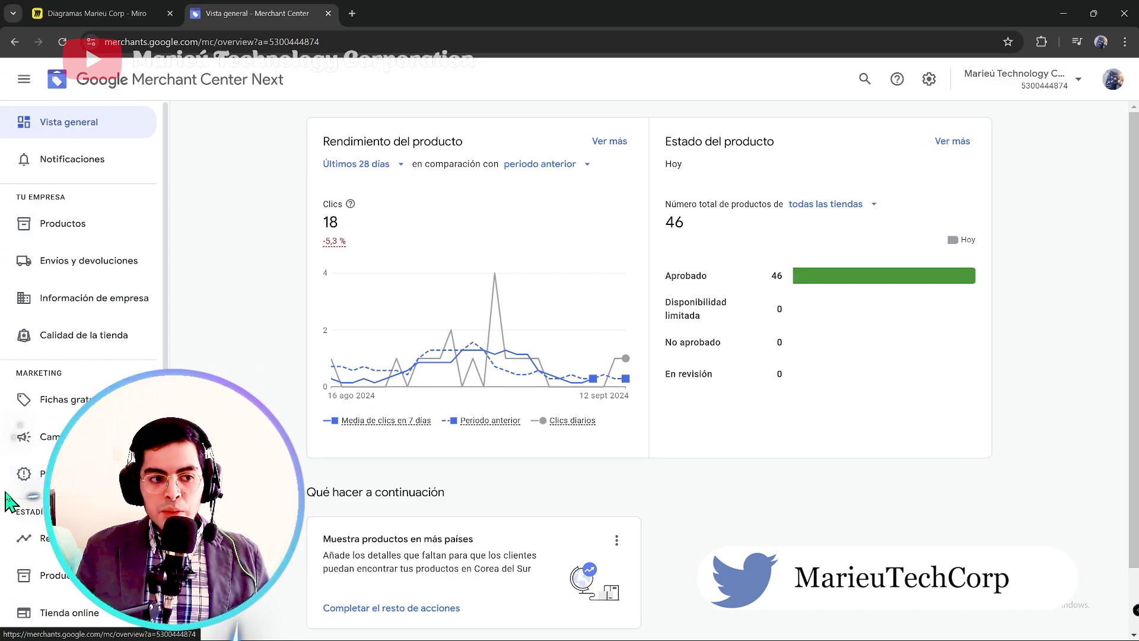
Step: Go to the Merchant Center promotions and open the form for creating a new promotion
left_click(30, 474)
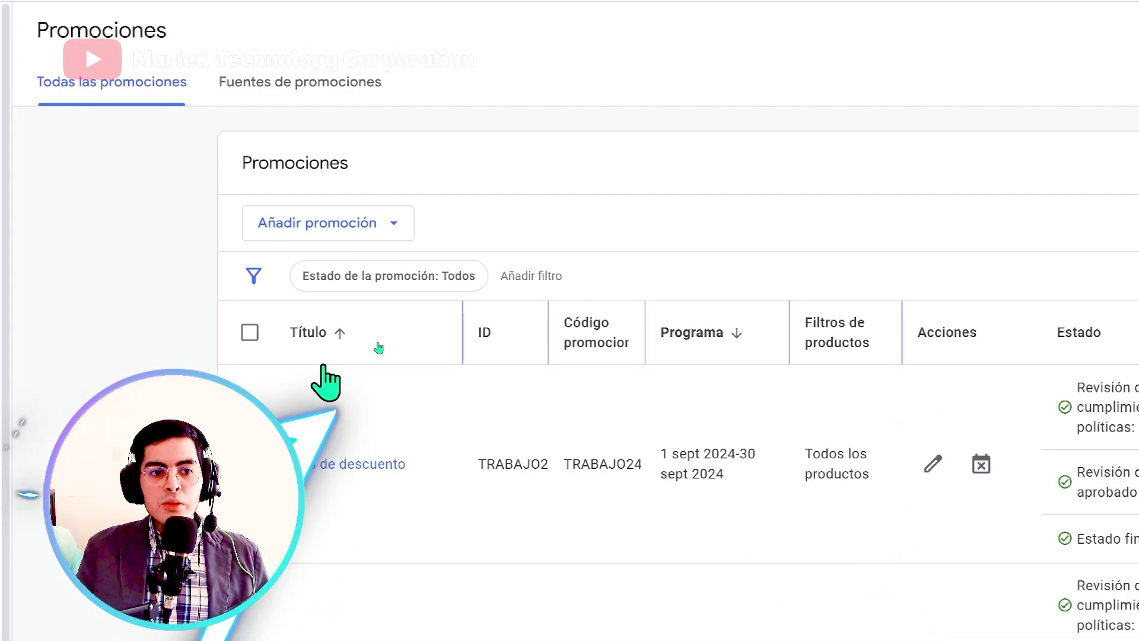
left_click(318, 231)
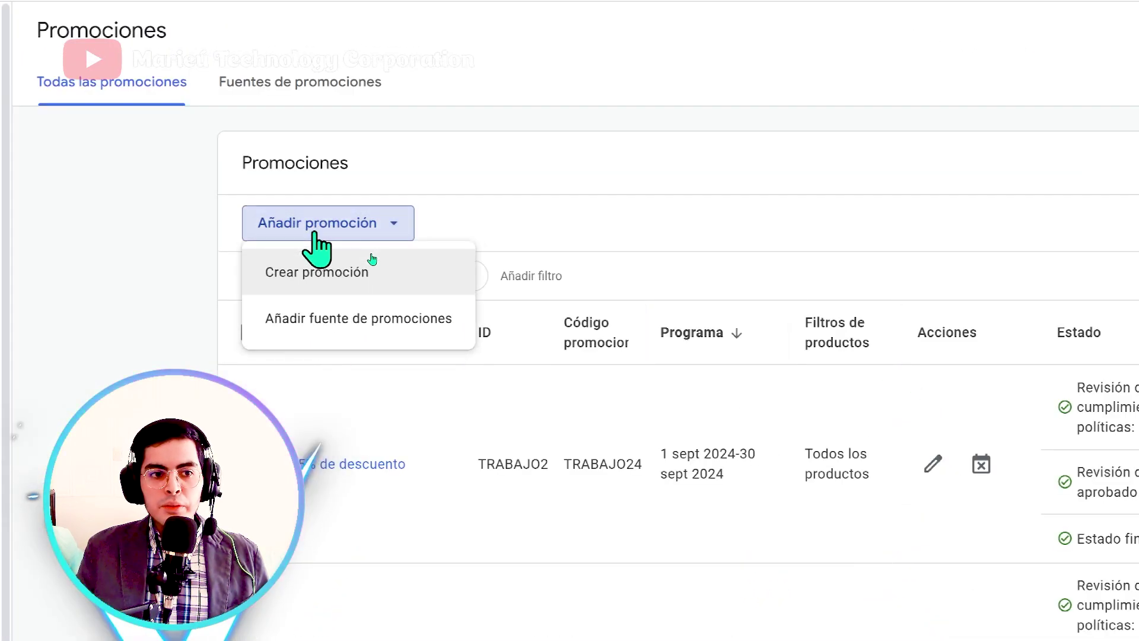
left_click(352, 287)
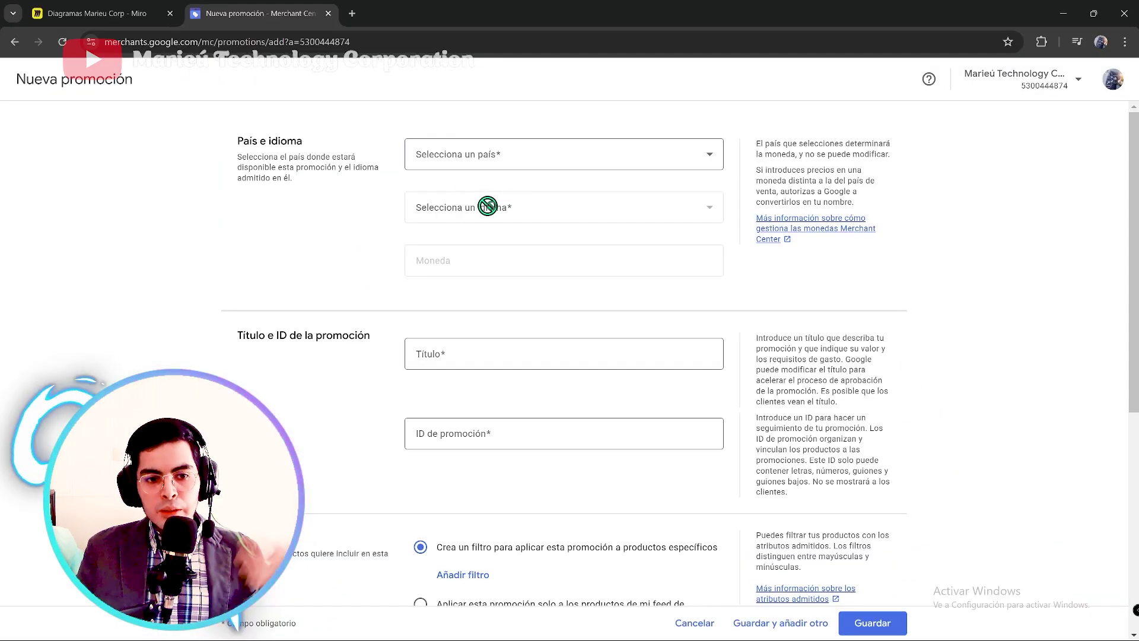
Step: Review the new promotion's product options: specific products by filter, feed products with this promotion ID, and all products
scroll(546, 254, "down", 6)
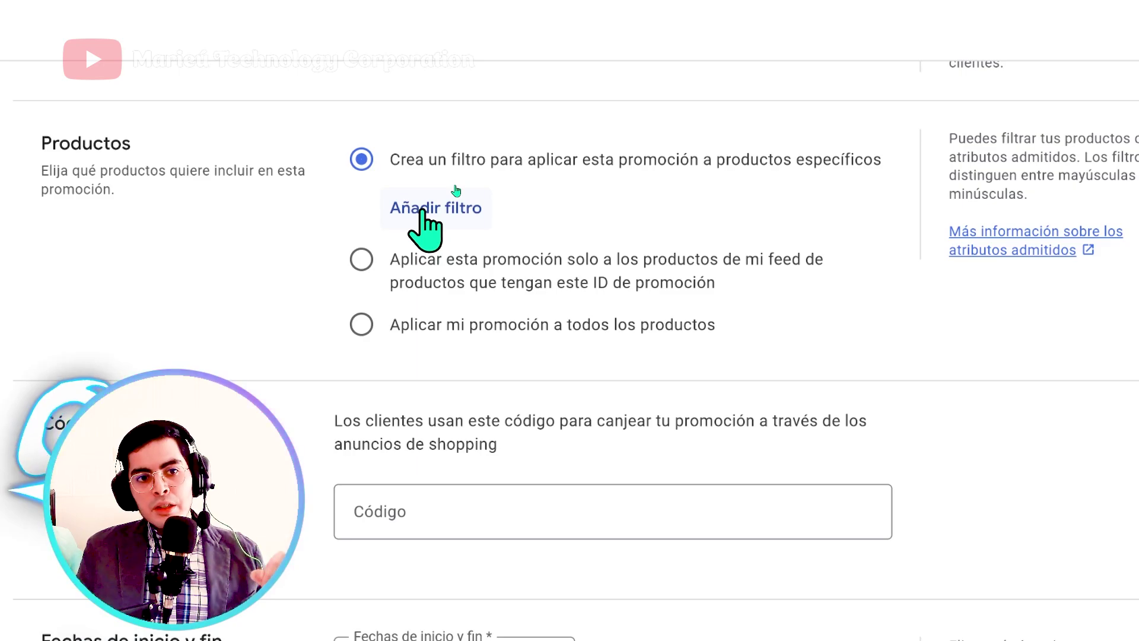
left_click_drag(703, 159, 905, 153)
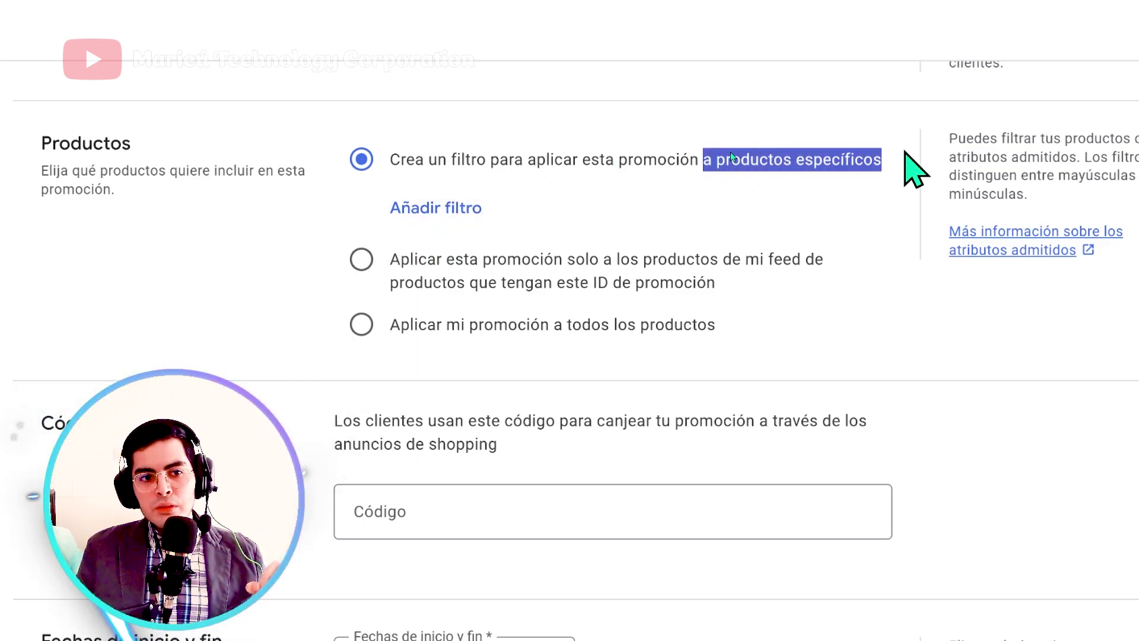
left_click_drag(737, 290, 586, 287)
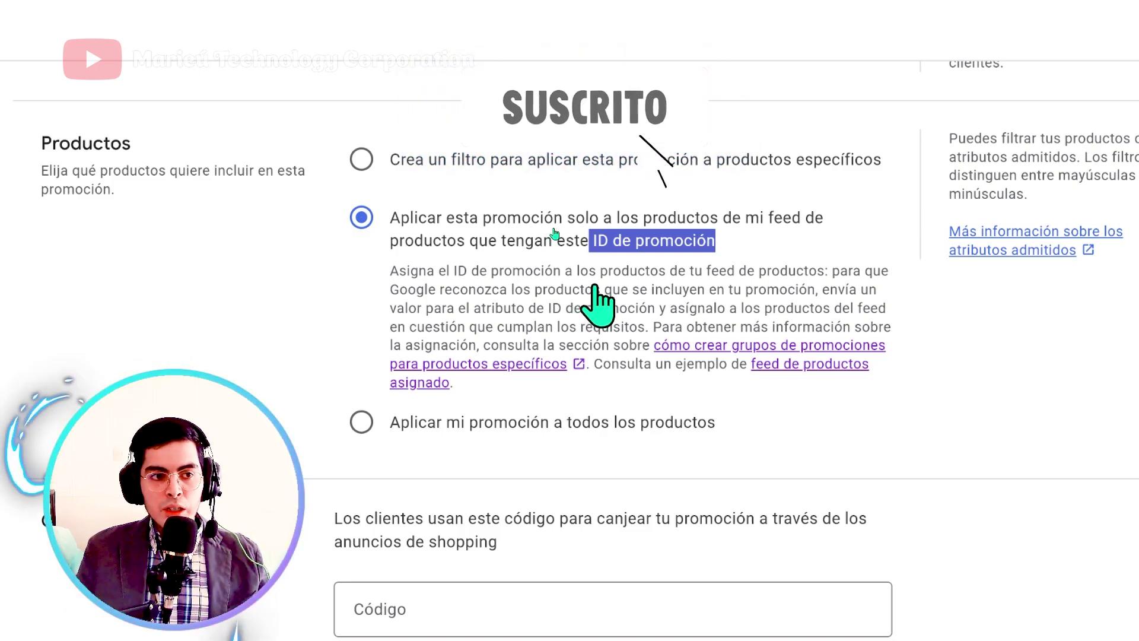
left_click_drag(469, 422, 709, 424)
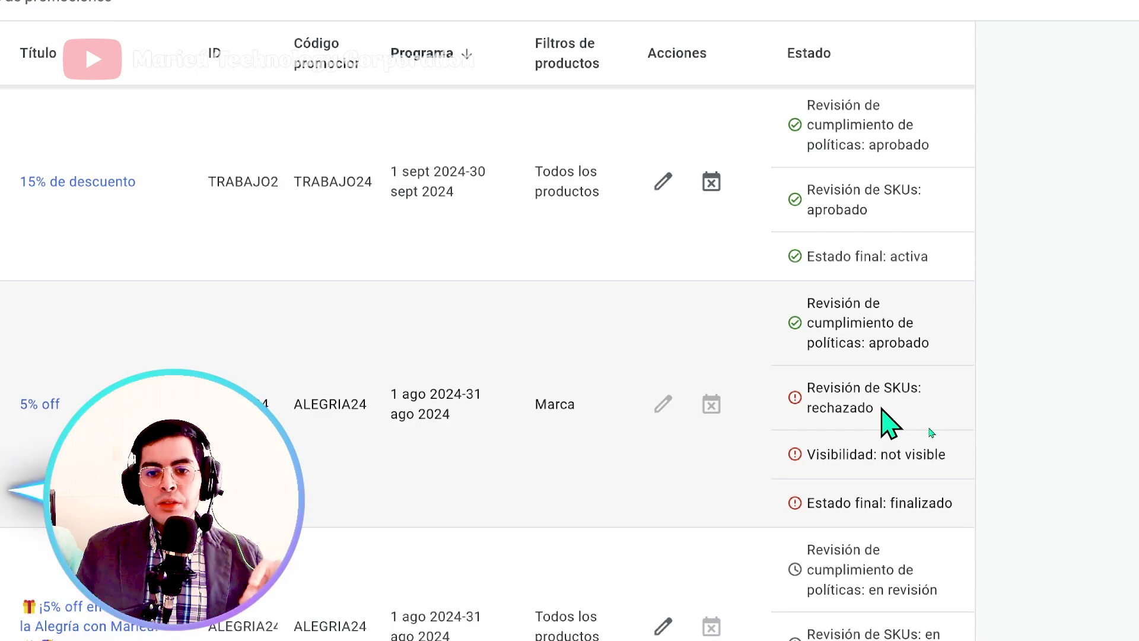
Step: Examine the 5% off promotion's policy review, SKU review and final status, then close the Shopping ads policies page
left_click_drag(884, 422, 804, 389)
scroll(901, 451, "down", 2)
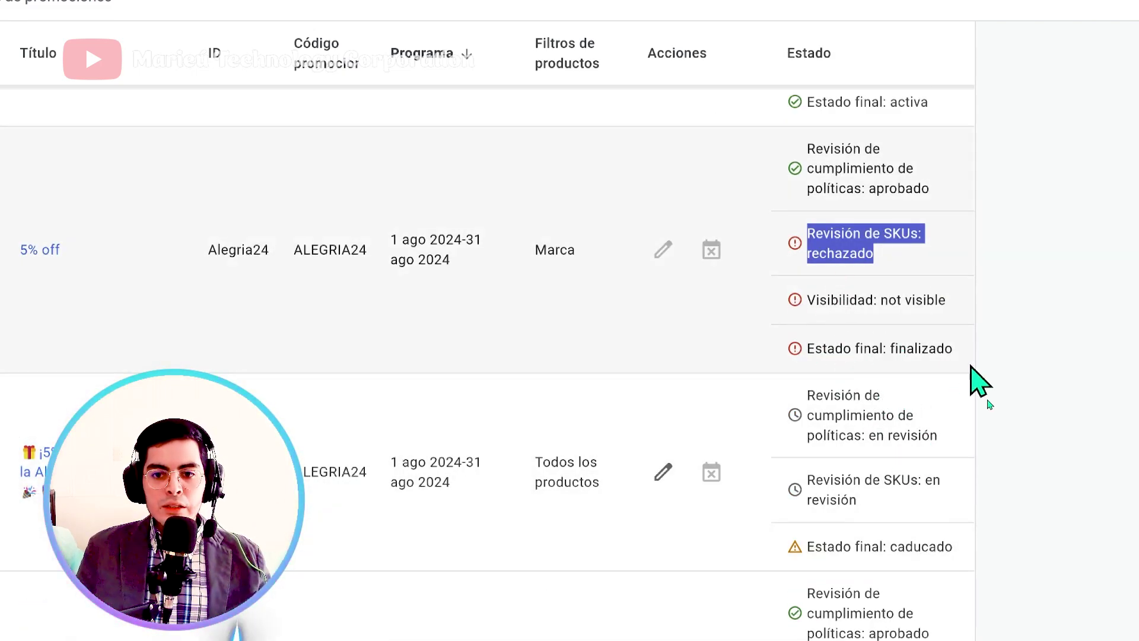
left_click_drag(891, 348, 962, 350)
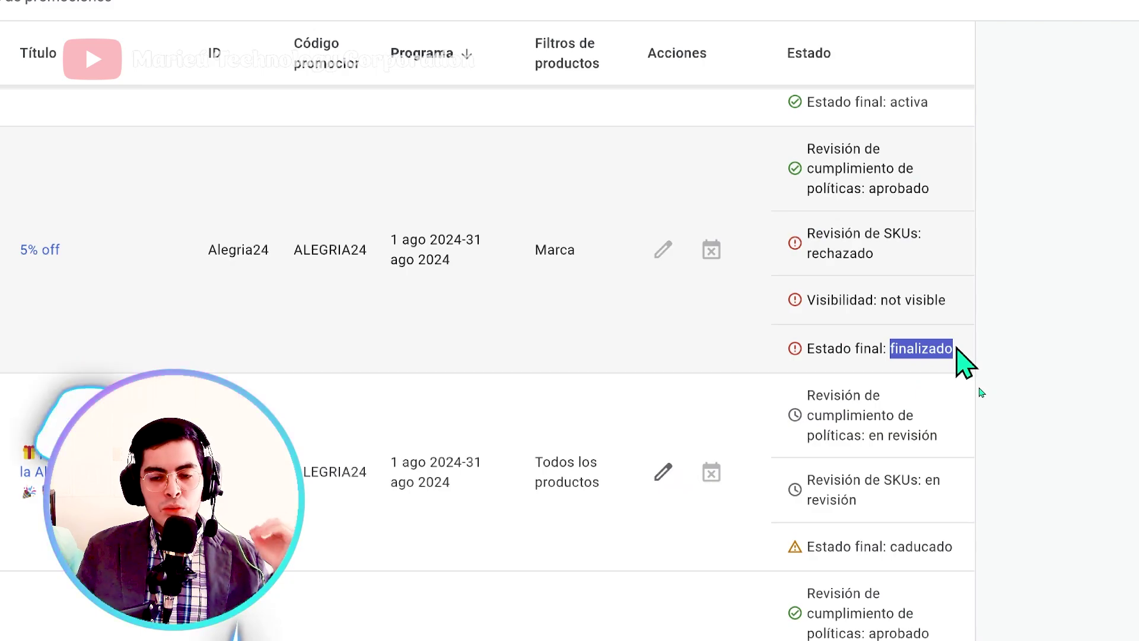
scroll(962, 350, "up", 2)
left_click_drag(954, 305, 829, 244)
left_click_drag(819, 293, 793, 311)
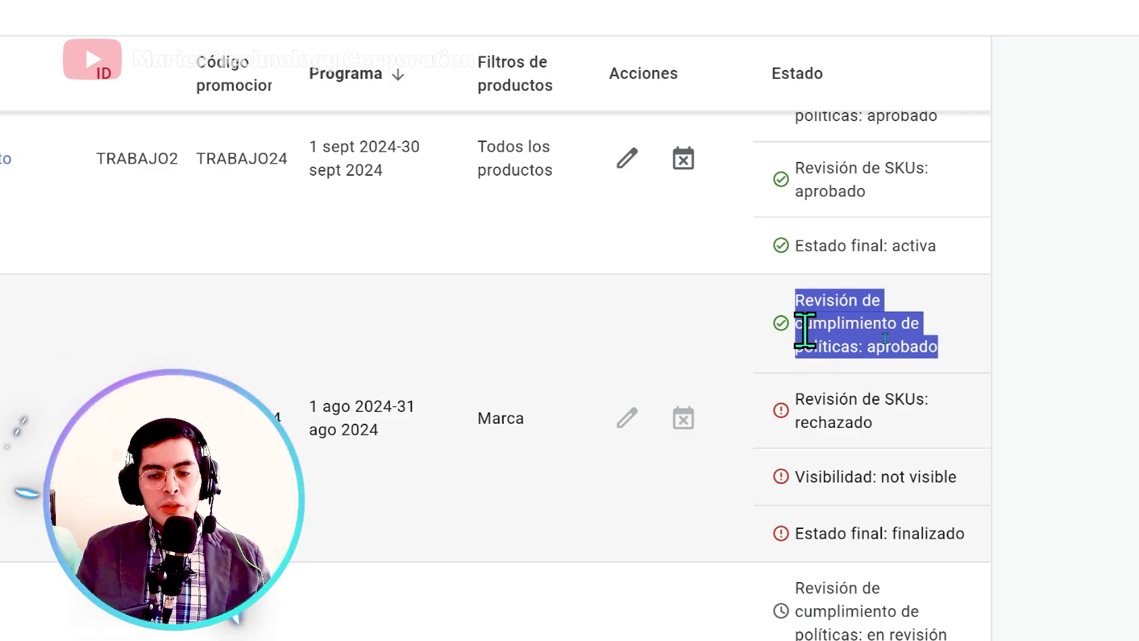
left_click(801, 305)
triple_click(800, 301)
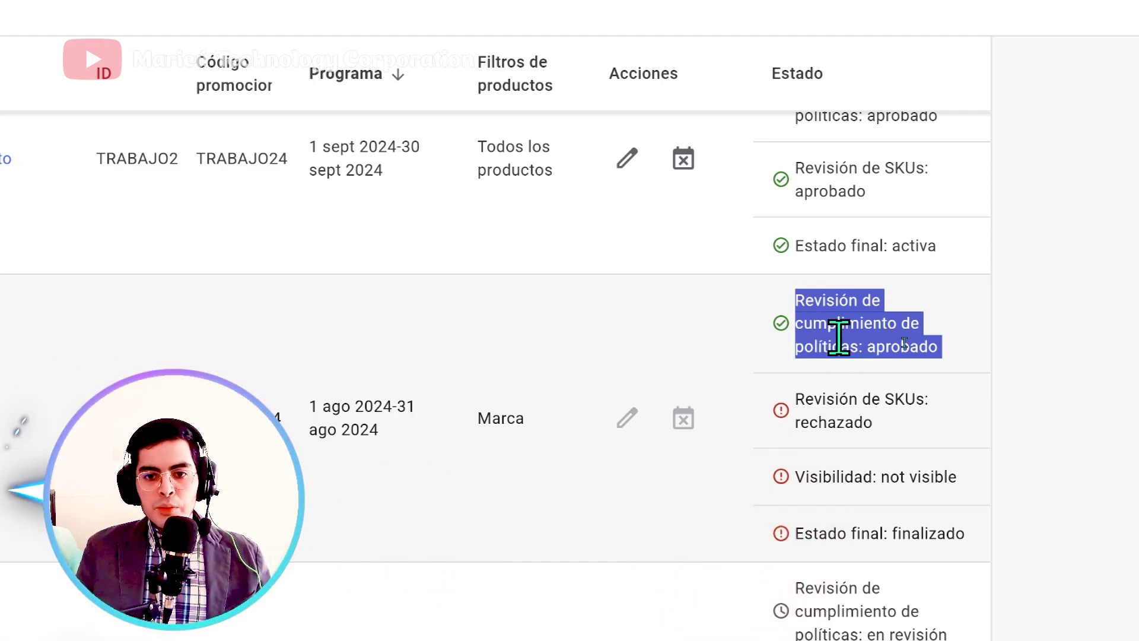
left_click(846, 403)
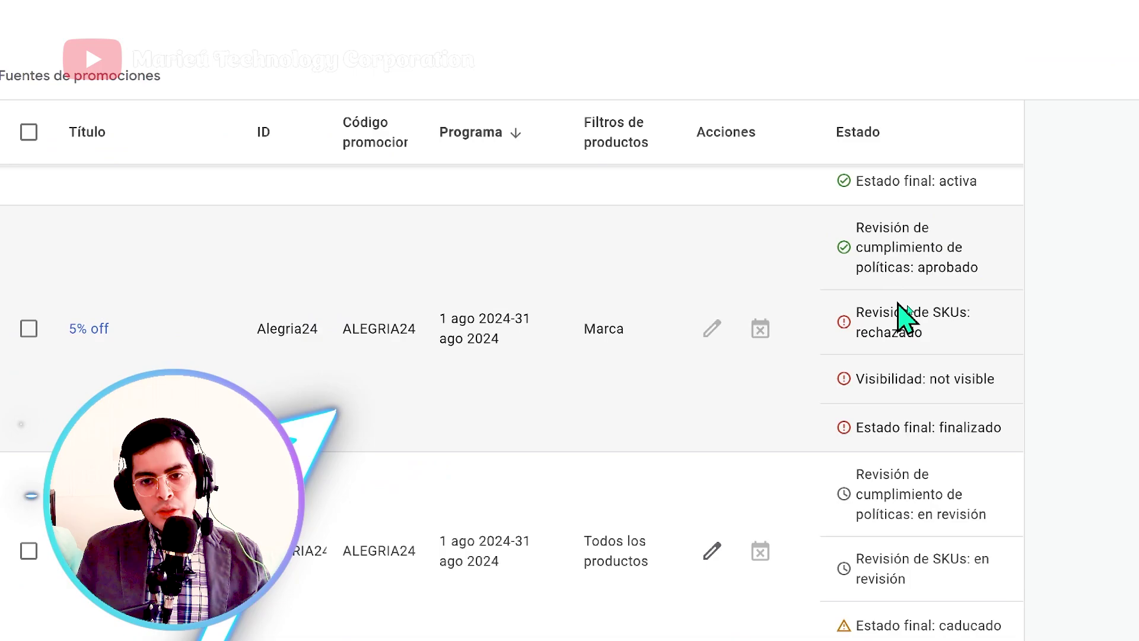
triple_click(899, 311)
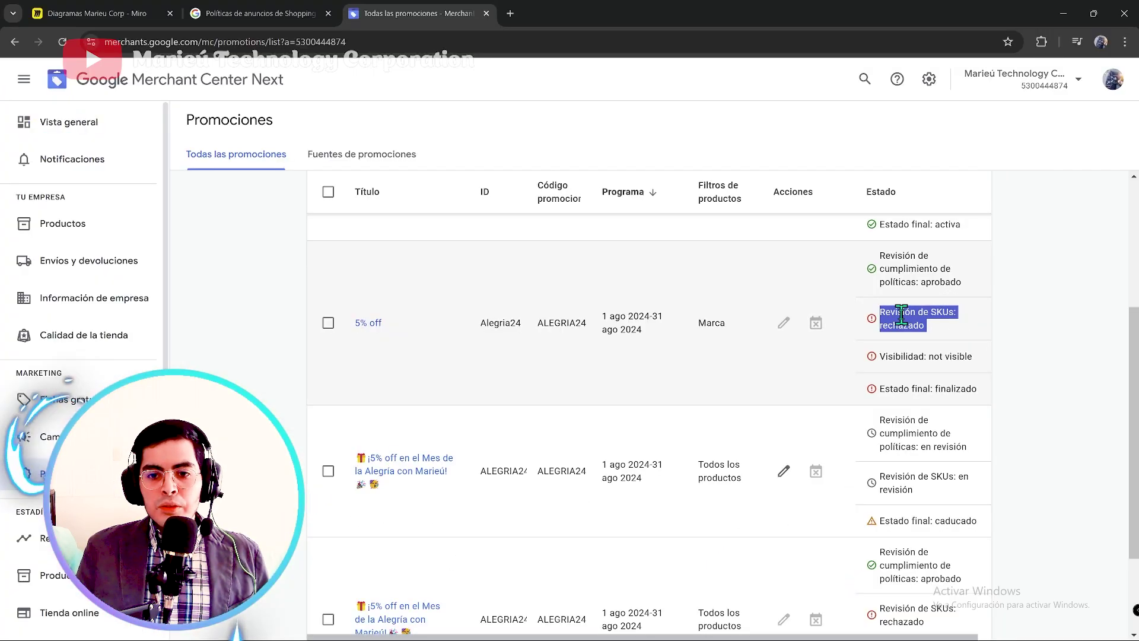
left_click(329, 13)
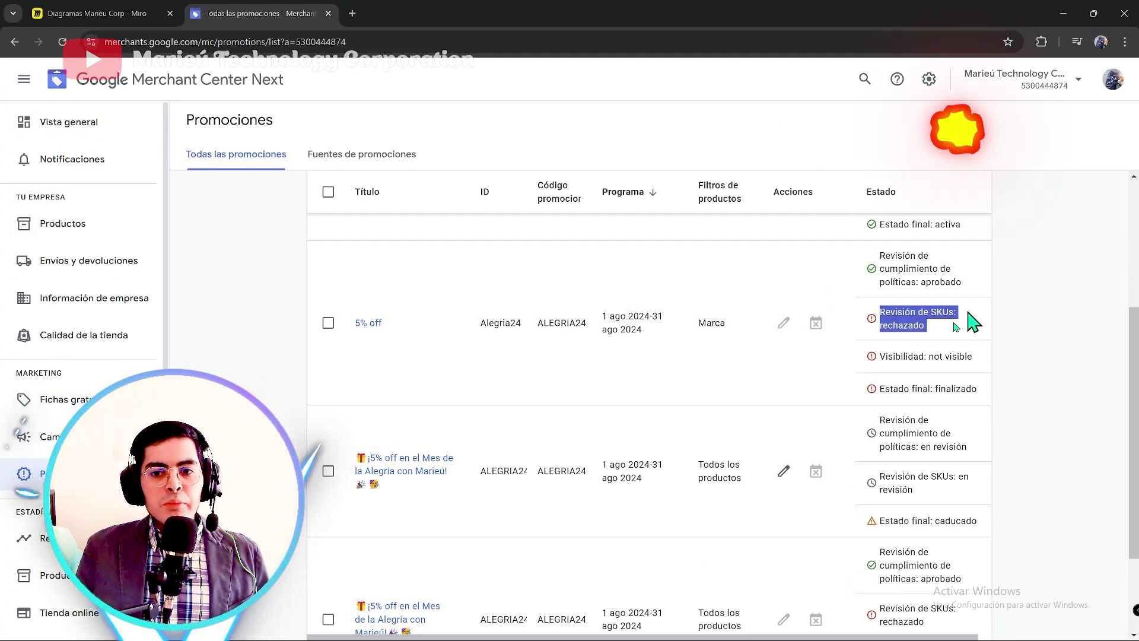
Step: Open the product "Triptychs or Brochures" for editing and inspect the promotion_id under its additional product attributes
left_click(59, 233)
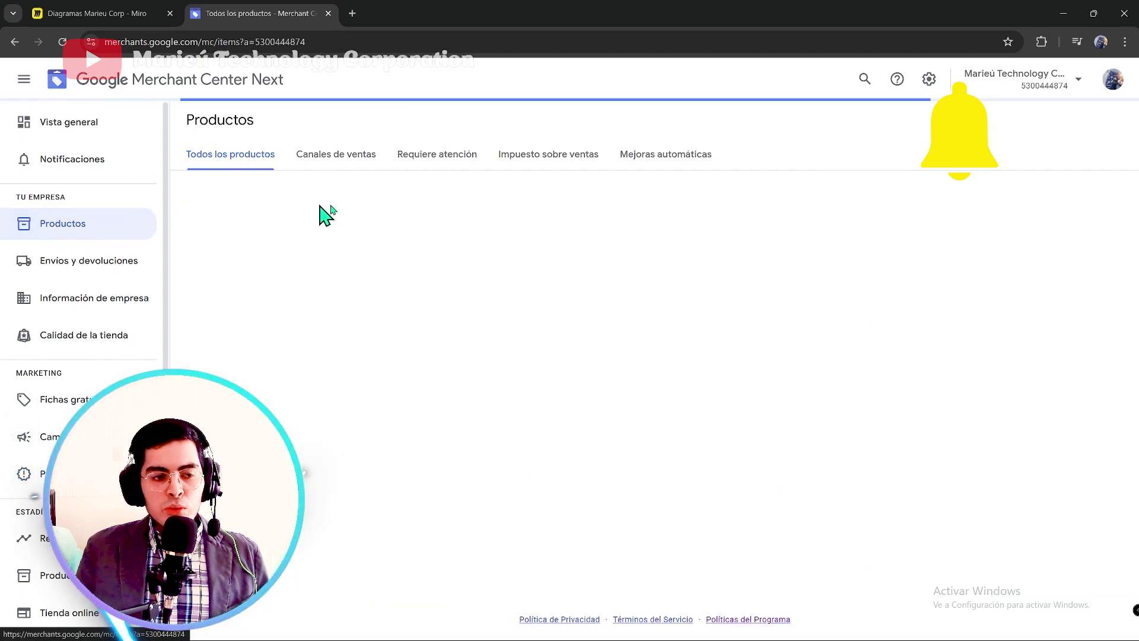
left_click(405, 449)
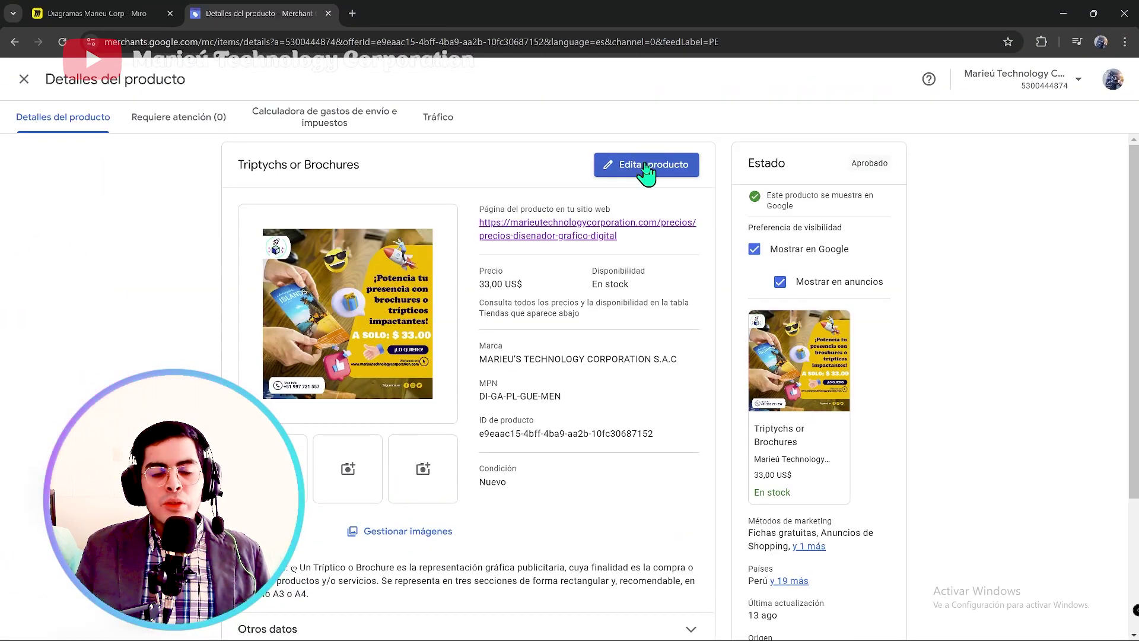
left_click(650, 167)
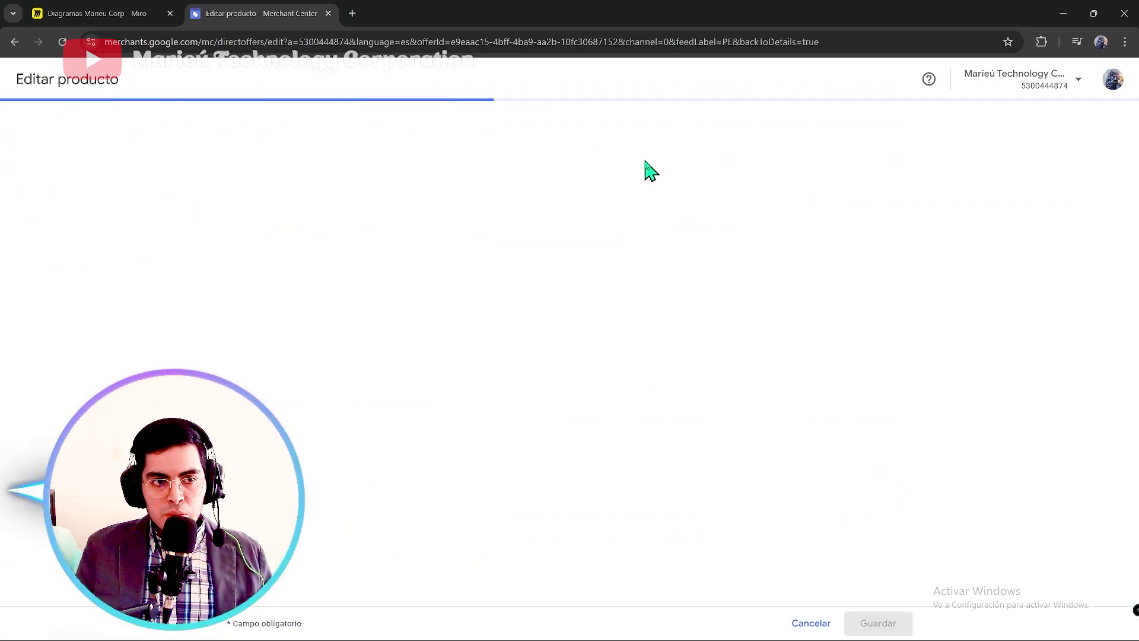
scroll(639, 173, "down", 20)
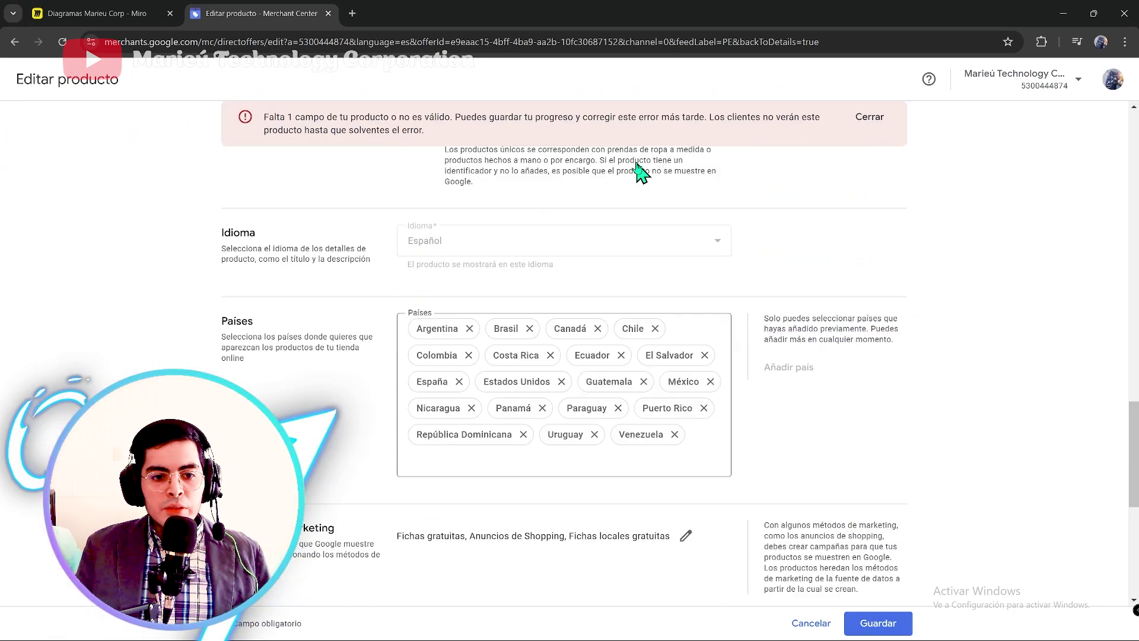
left_click(364, 588)
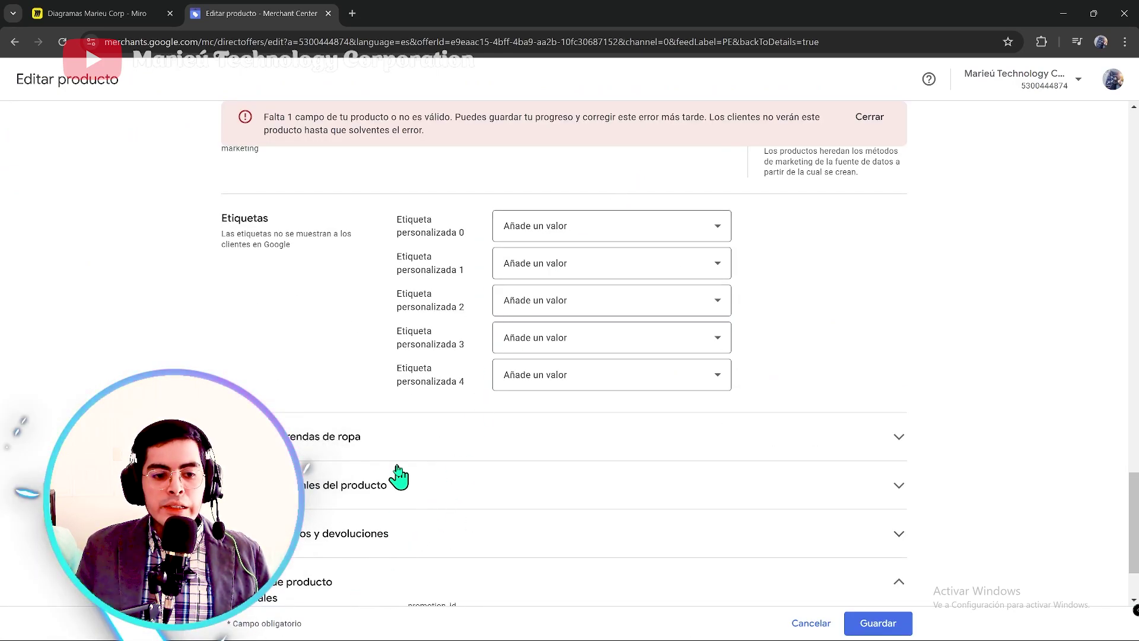
left_click(470, 505)
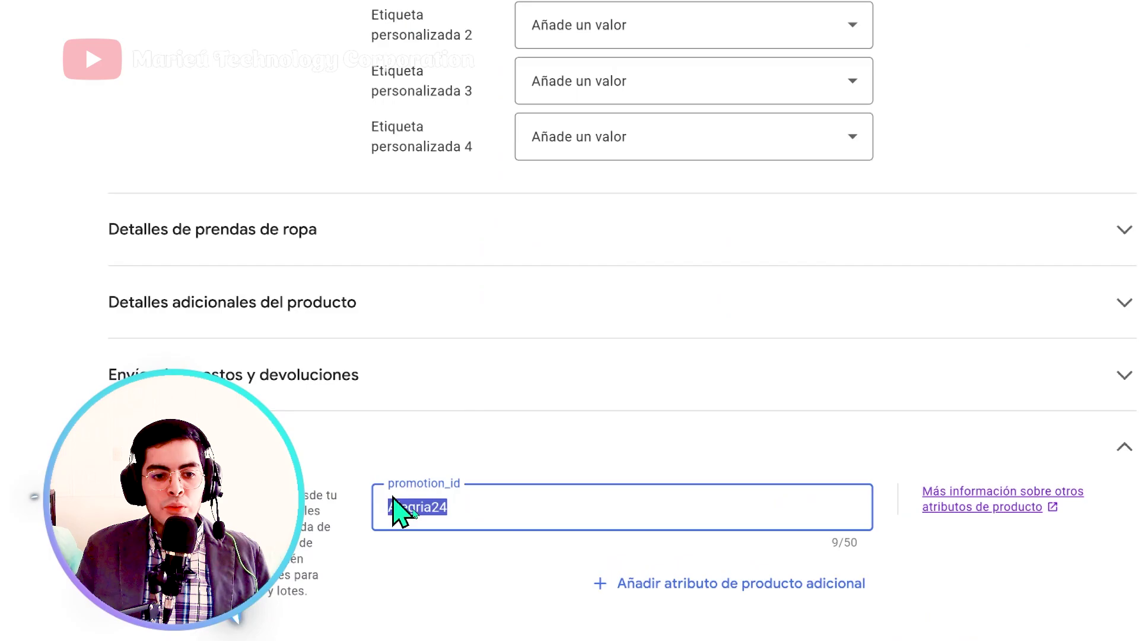
Step: Try adding a second promotion_id attribute to the product, leaving its value empty, and cancel the product edit
left_click(611, 585)
left_click(418, 267)
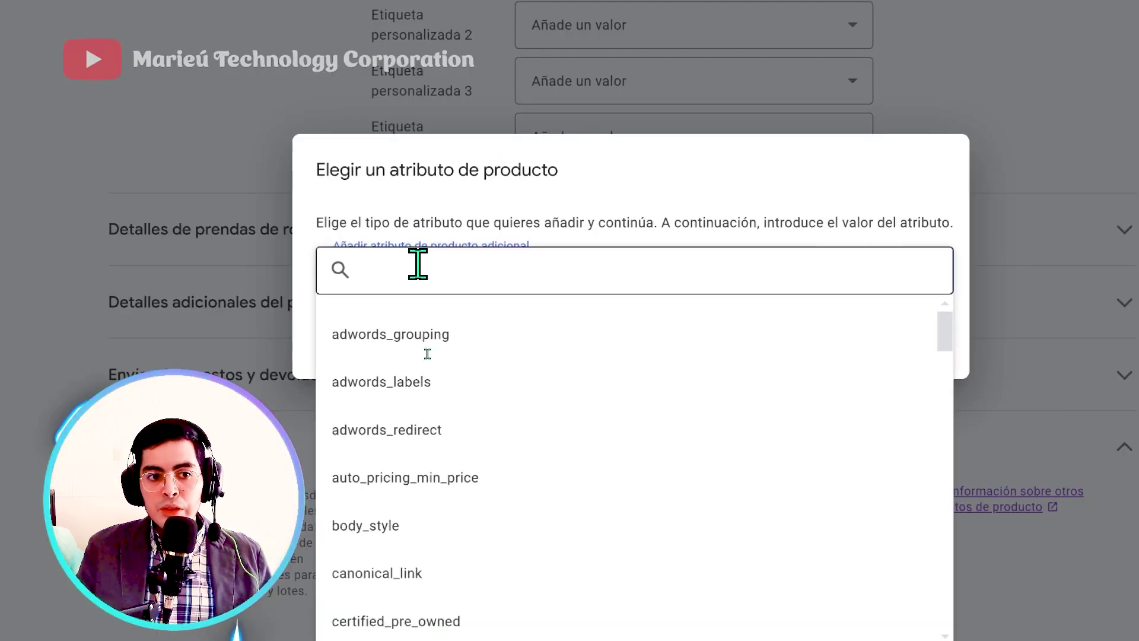
type("promo")
left_click(407, 381)
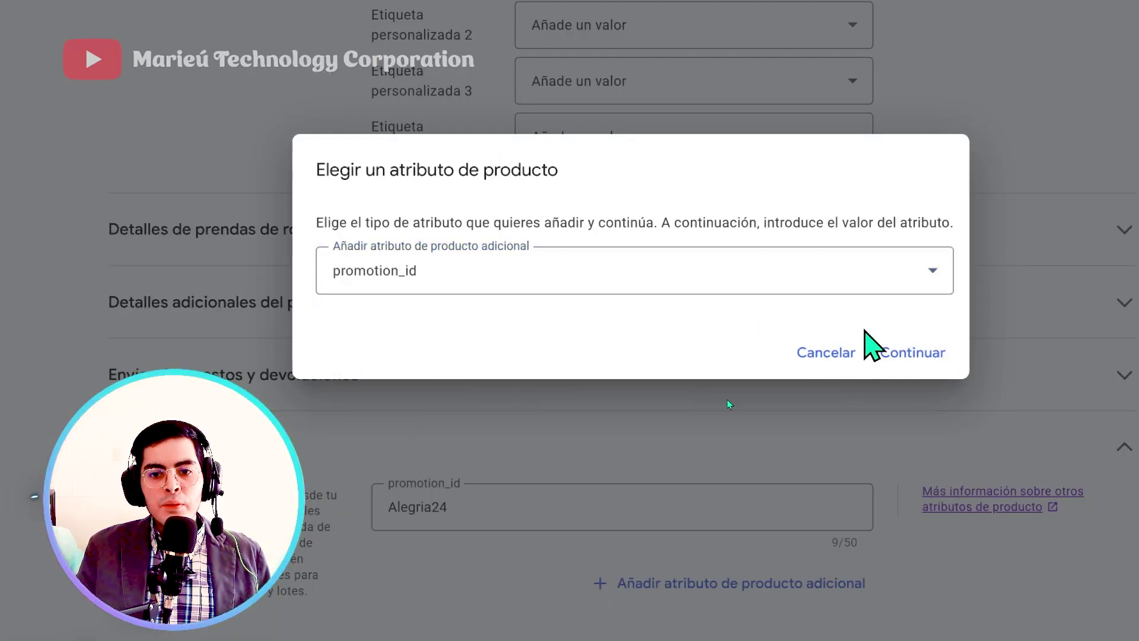
left_click(903, 369)
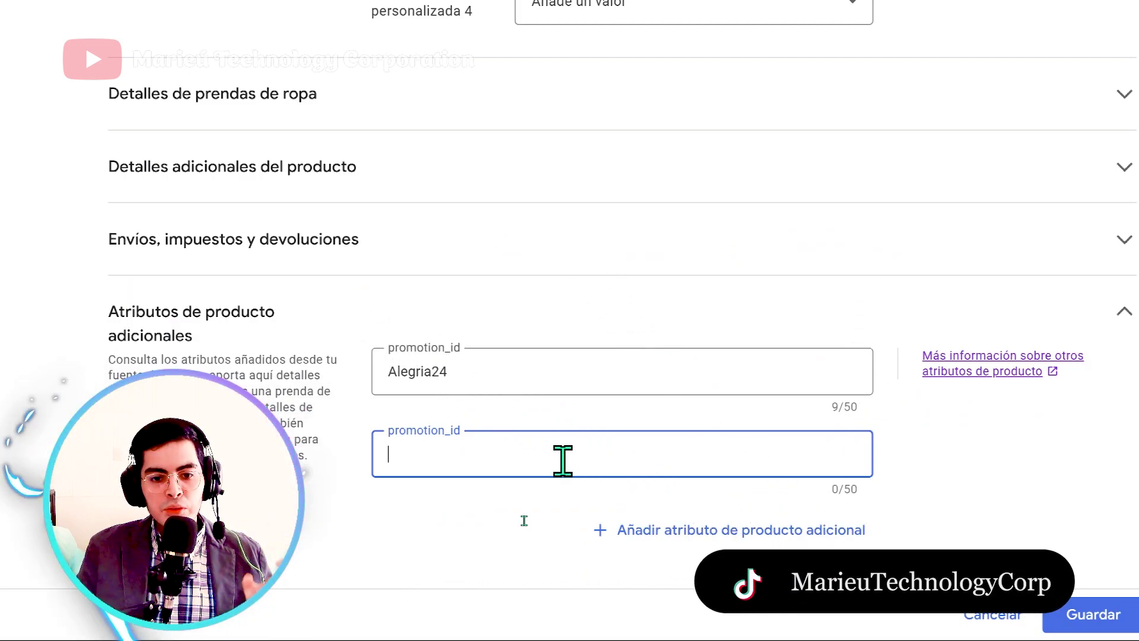
left_click(988, 614)
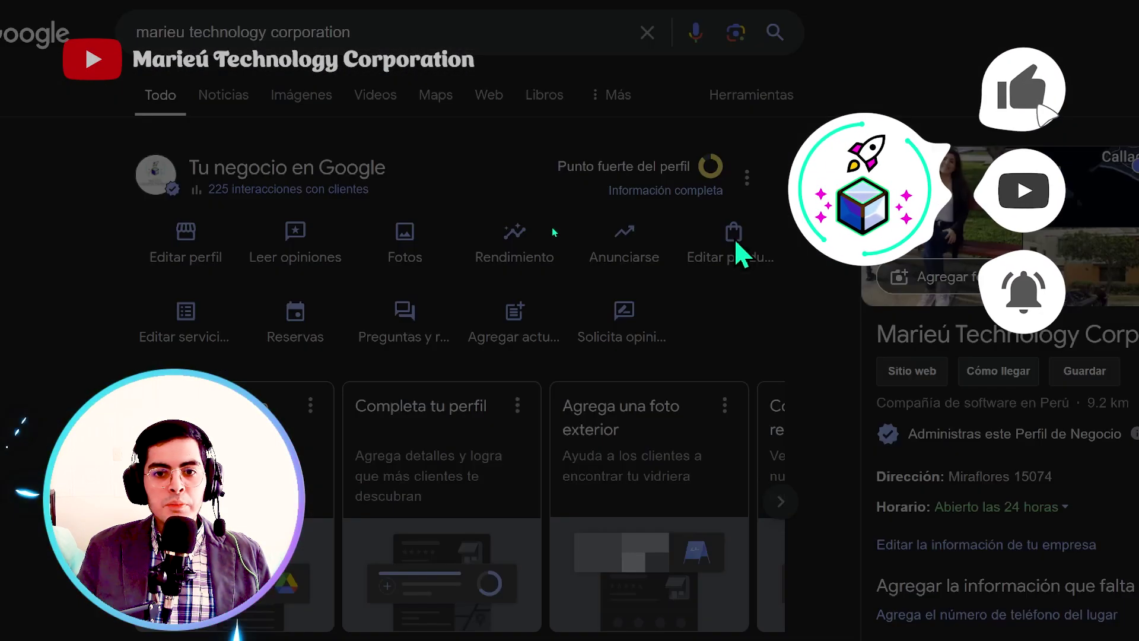
Step: Open the product editor of the Marieú Technology Corporation business profile in Google Search and look through its products
left_click(735, 252)
scroll(528, 273, "down", 2)
scroll(528, 273, "up", 2)
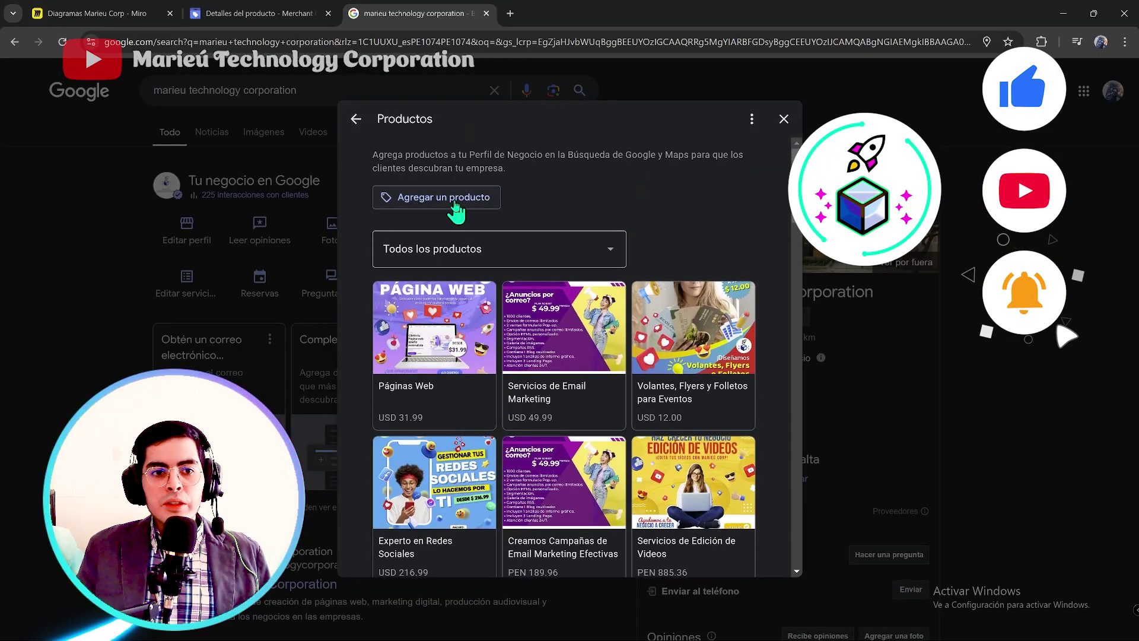
Step: Switch to the Miro board "Diagramas Marieu Corp" and read the rejection reason for promotion Alegria24
left_click(266, 17)
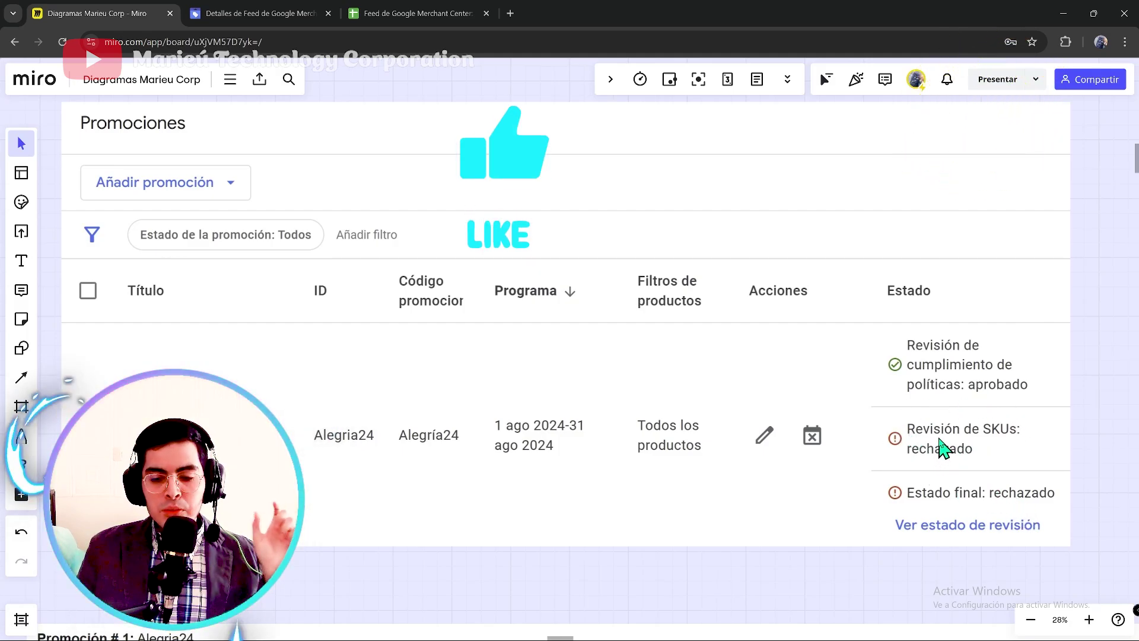
scroll(730, 320, "down", 5)
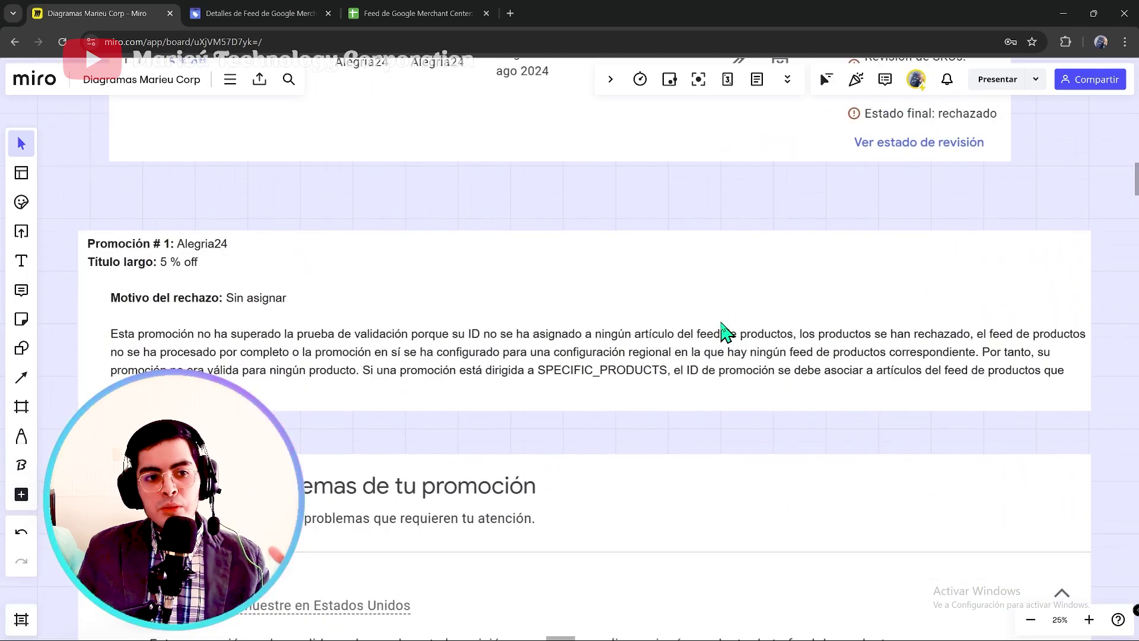
scroll(706, 347, "down", 1)
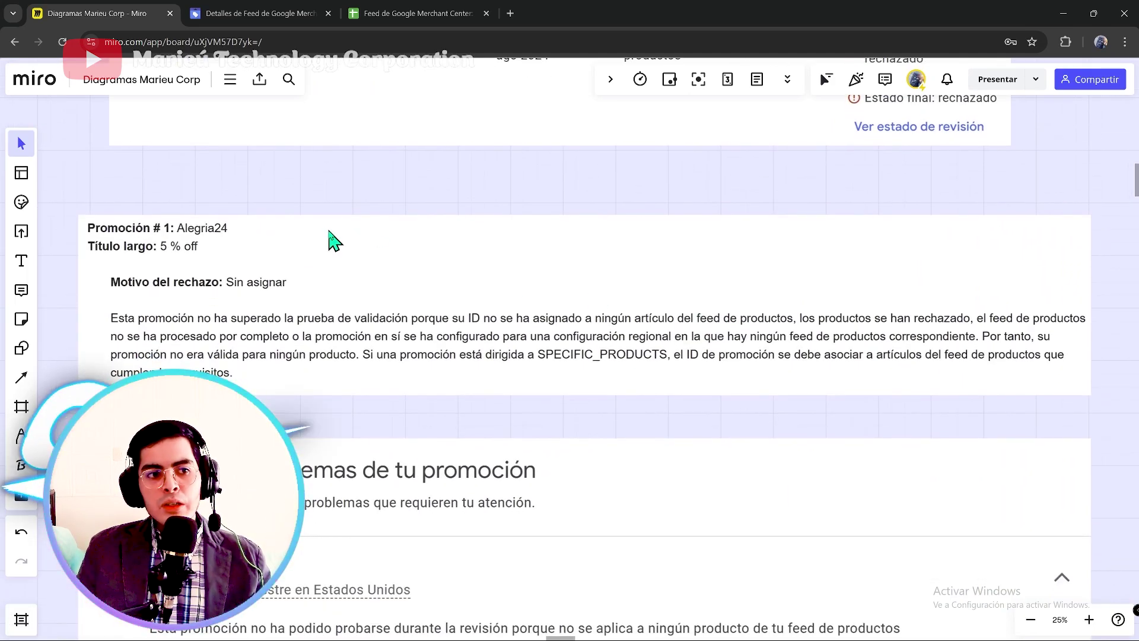
scroll(309, 285, "down", 1)
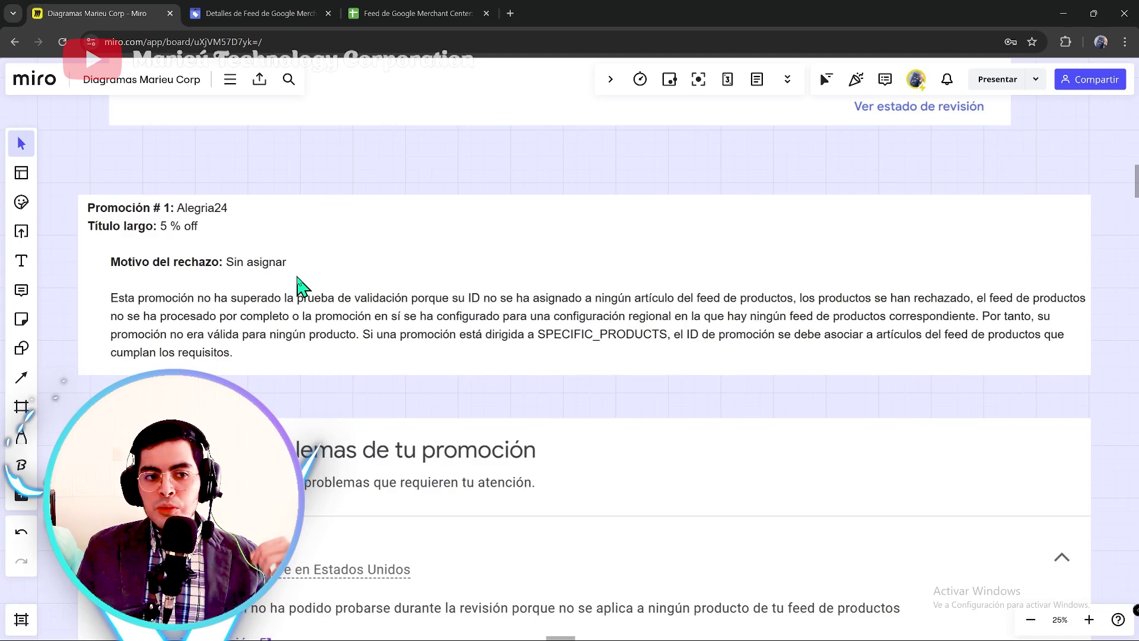
Step: Examine the "Sin asignar" problem details of the promotion on the Miro board
scroll(519, 325, "down", 3)
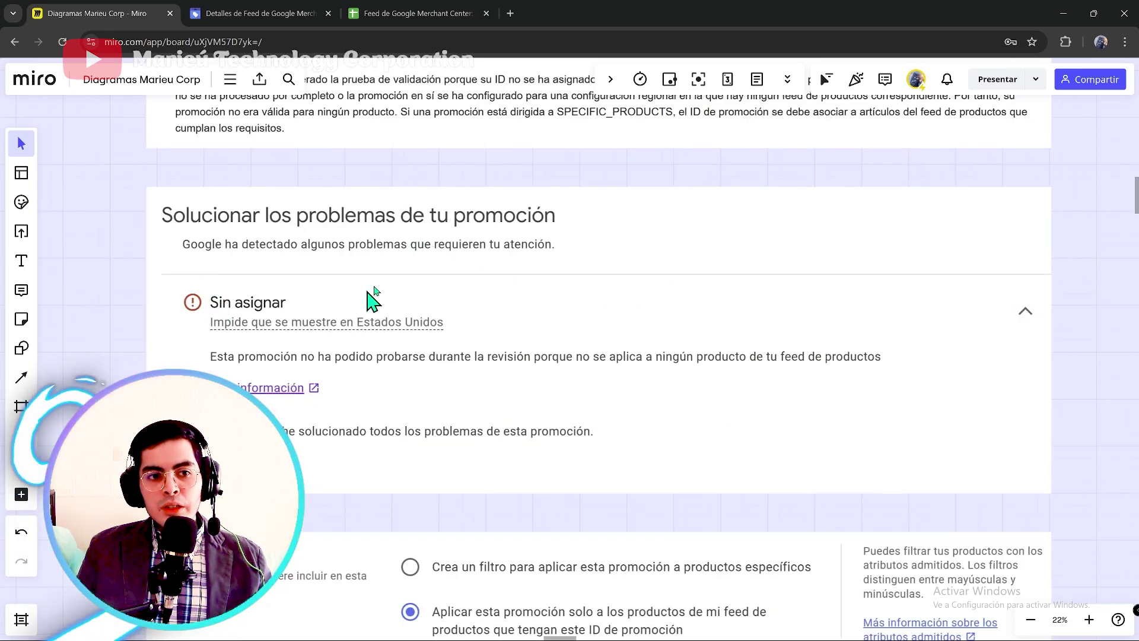
scroll(304, 255, "right", 2)
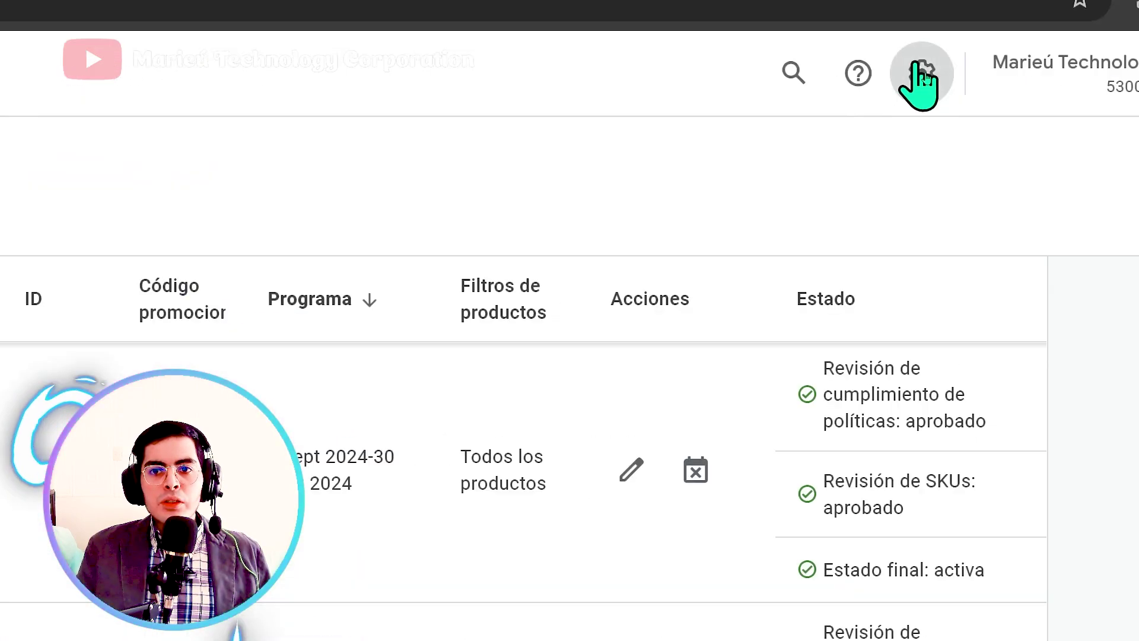
Step: Open the promotion sources among the Merchant Center data sources and start adding a new promotions source
left_click(919, 74)
left_click(860, 143)
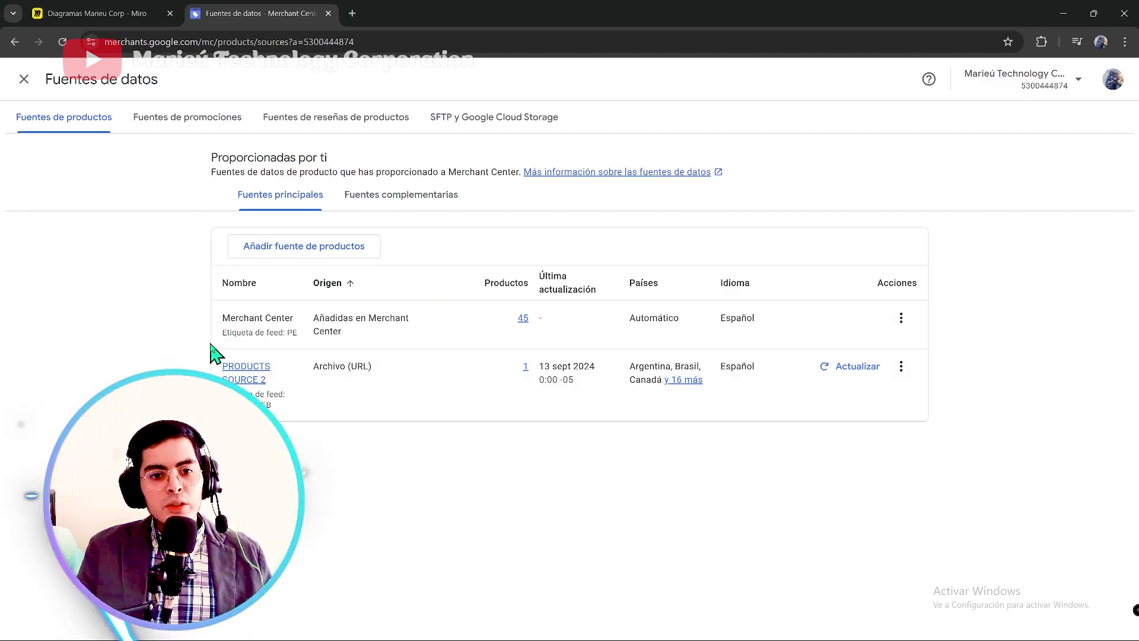
left_click(142, 117)
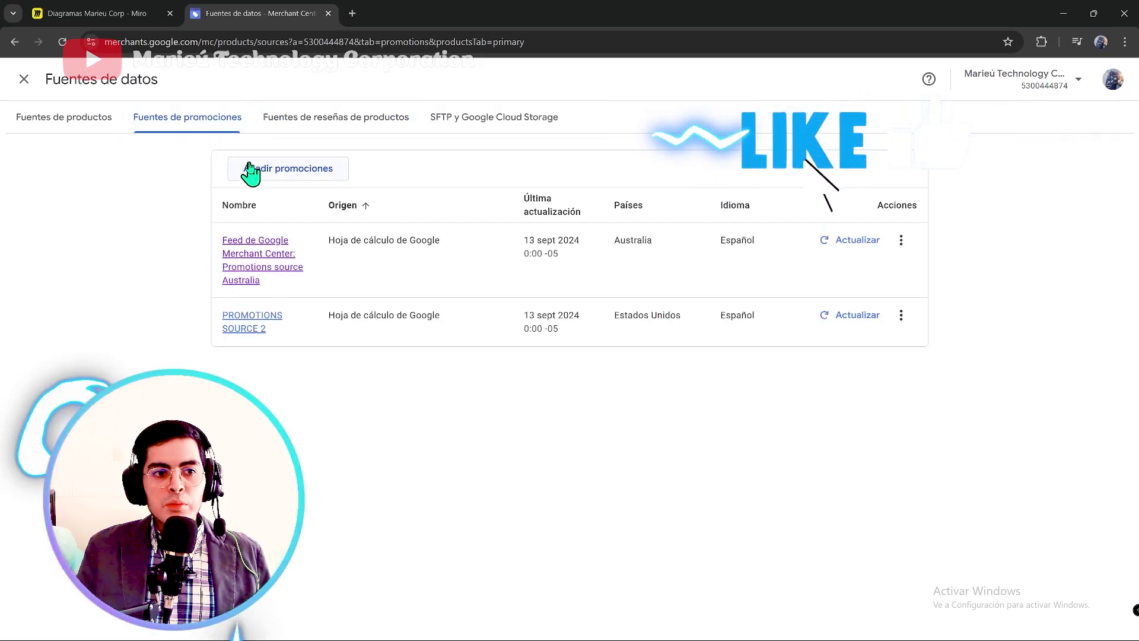
left_click(251, 169)
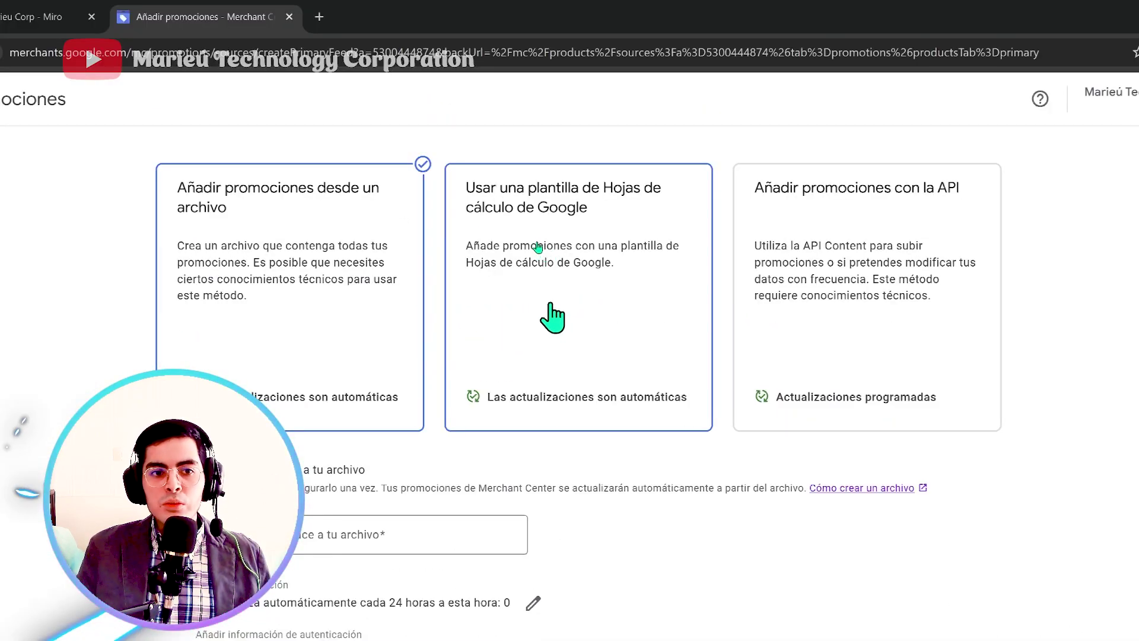
Step: Compare the file, Google Sheets template and API methods for adding promotions, and choose the Google Sheets template
left_click(538, 248)
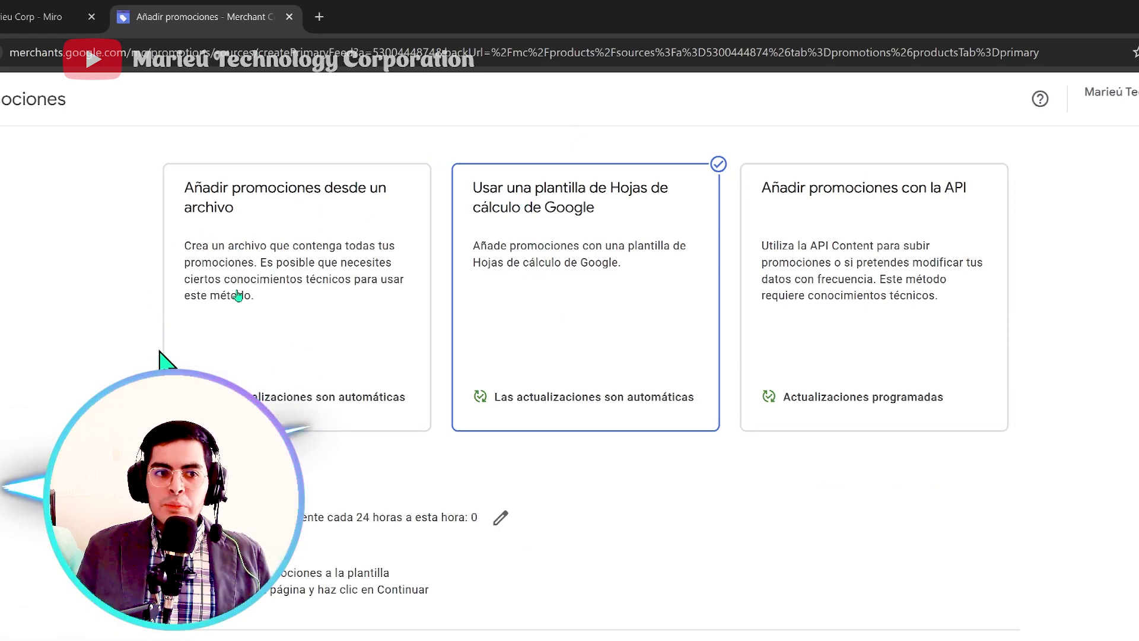
left_click(267, 314)
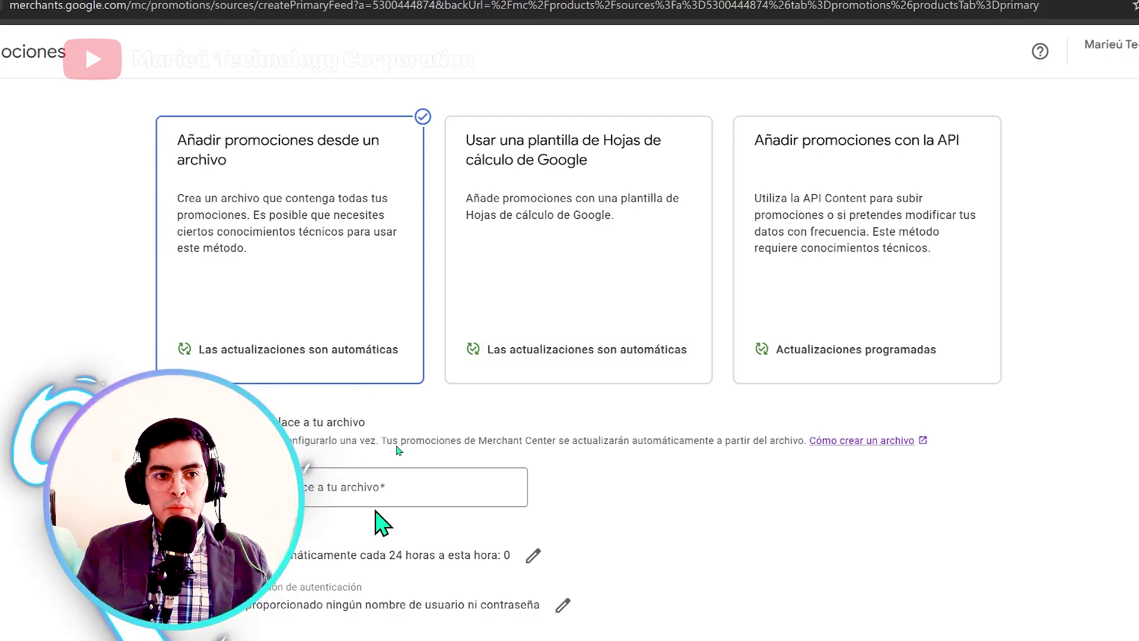
left_click(501, 249)
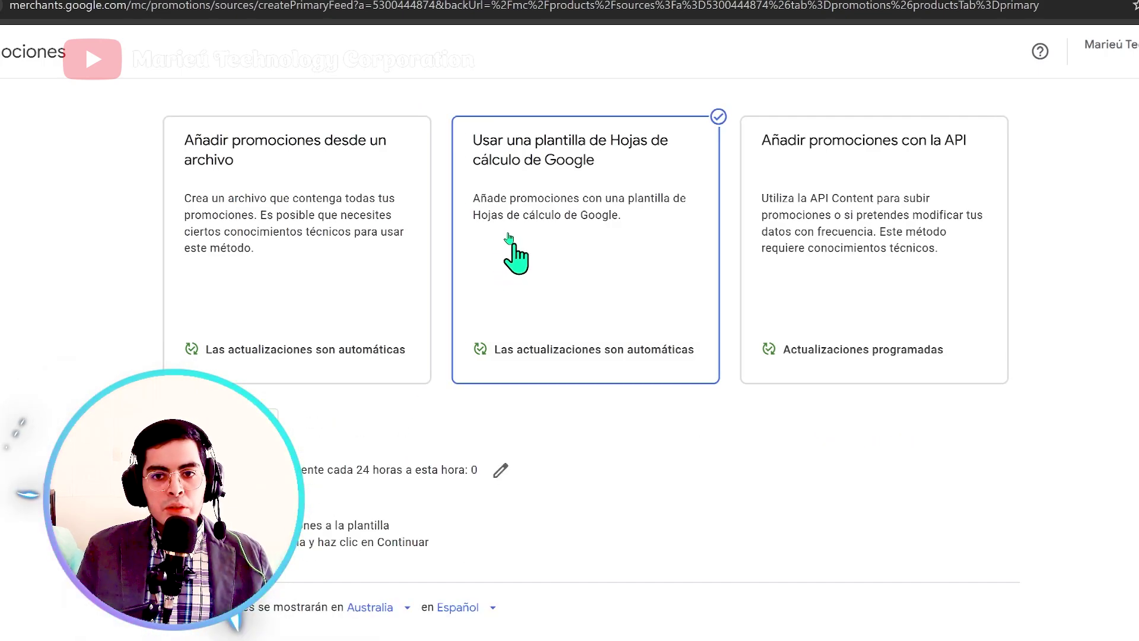
left_click(854, 246)
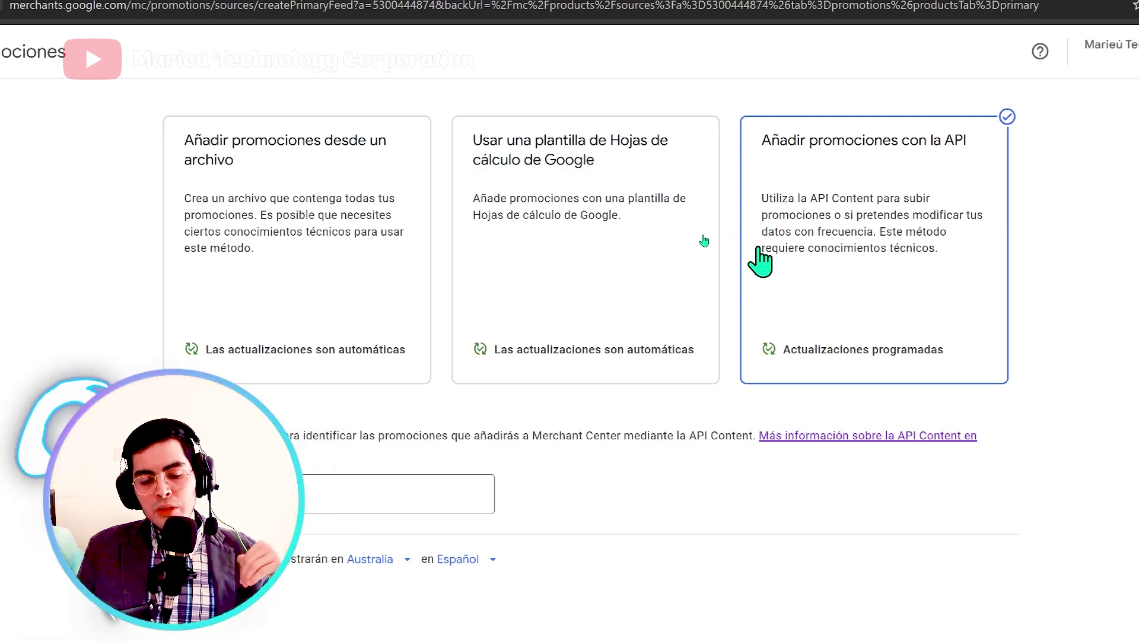
left_click(560, 240)
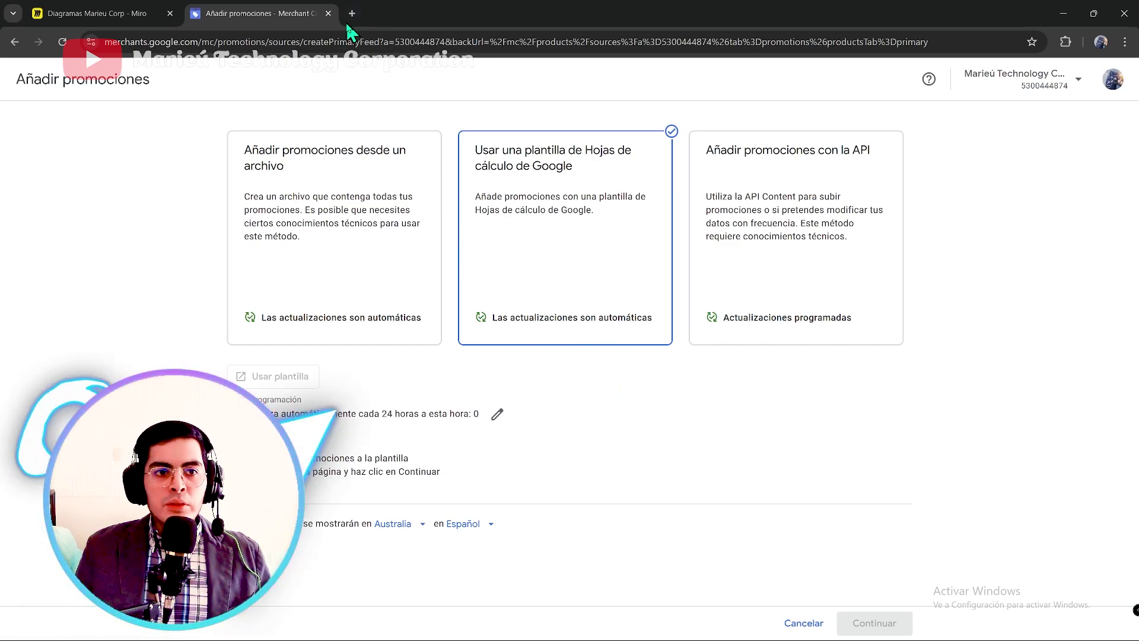
Step: Open the promotions template spreadsheet and clear the two promotion rows in A2:H3
left_click(302, 377)
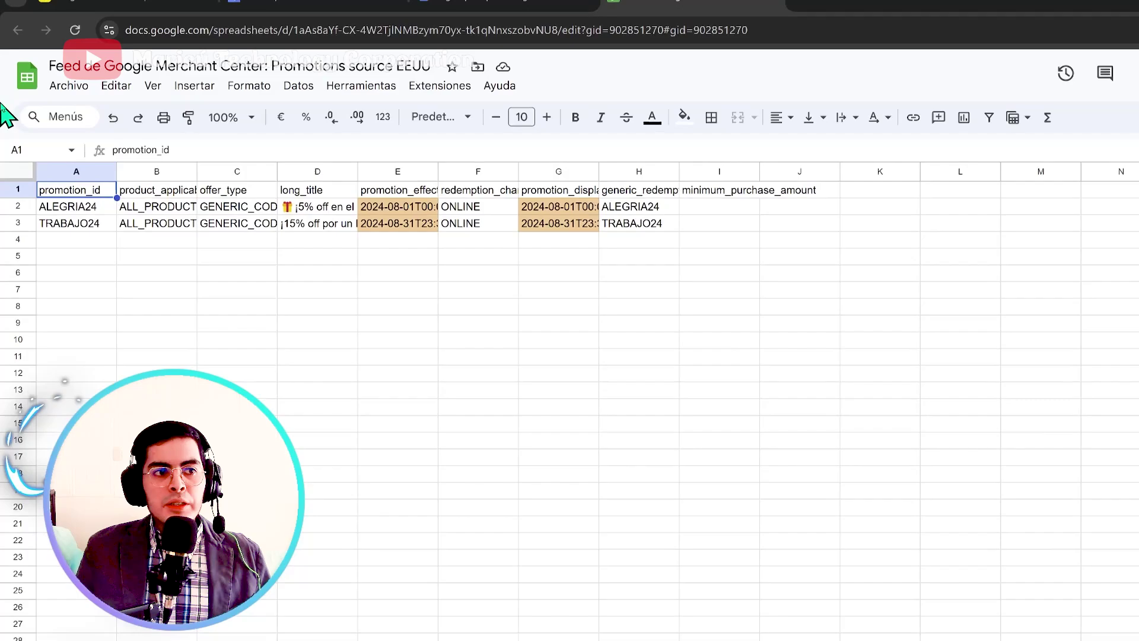
left_click_drag(79, 252, 941, 285)
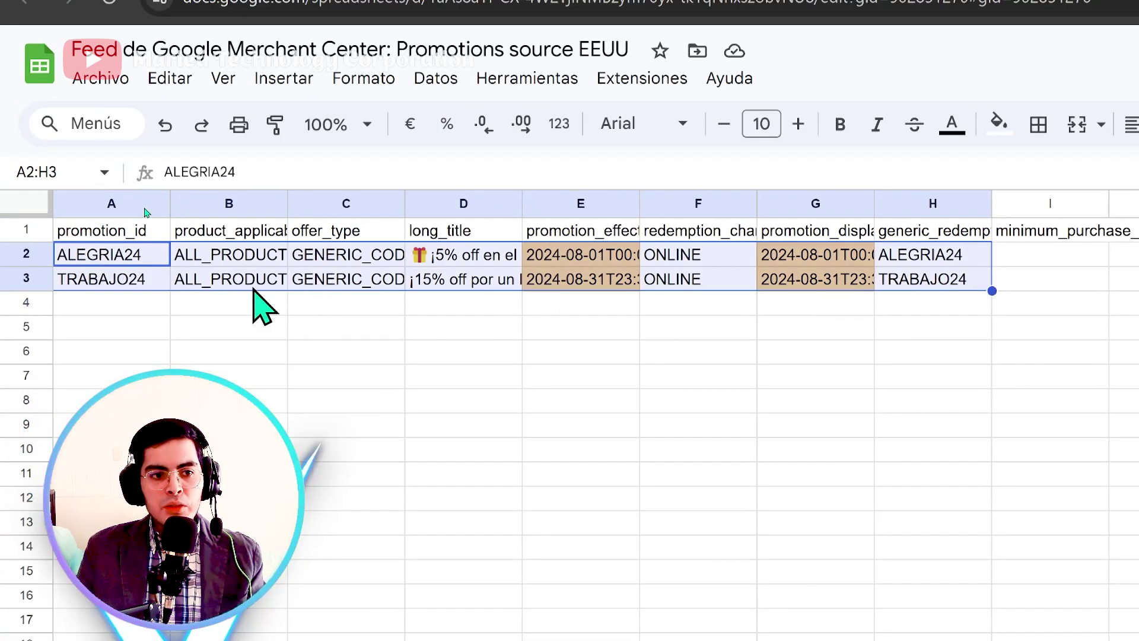
key("Delete")
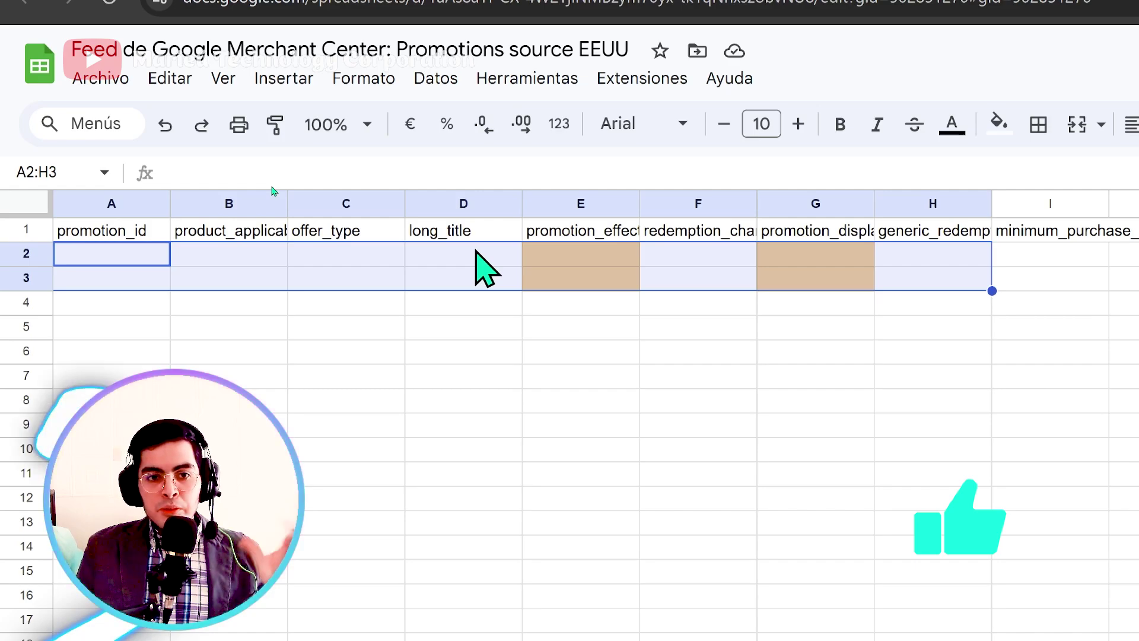
Step: Switch back to Merchant Center and look through the countries available for showing the promotions
left_click(439, 0)
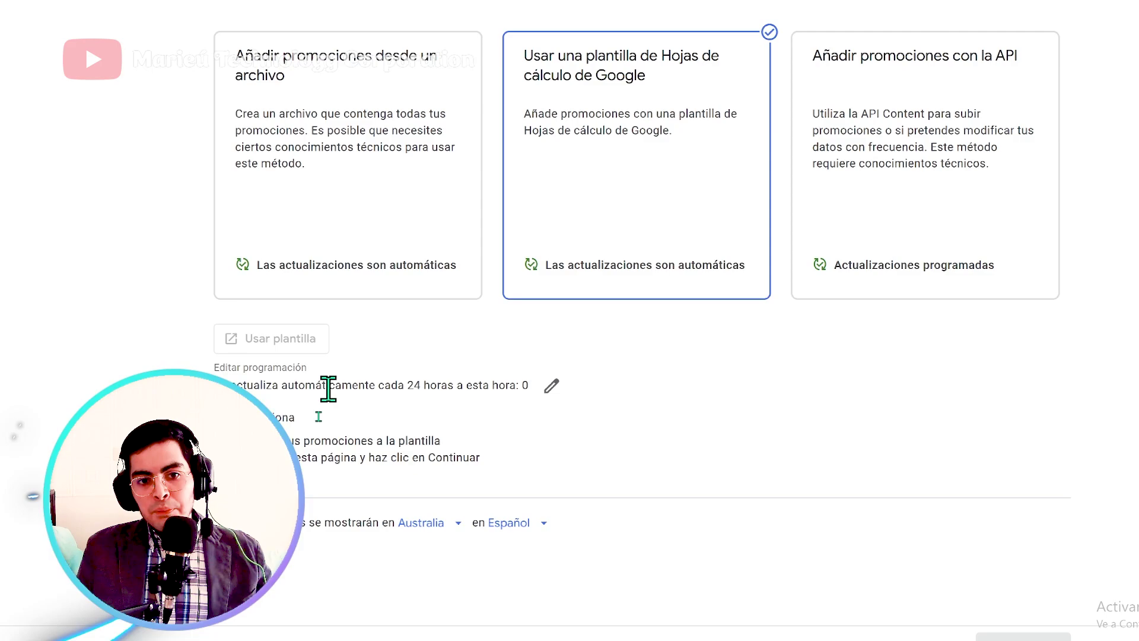
left_click(402, 525)
scroll(492, 283, "down", 5)
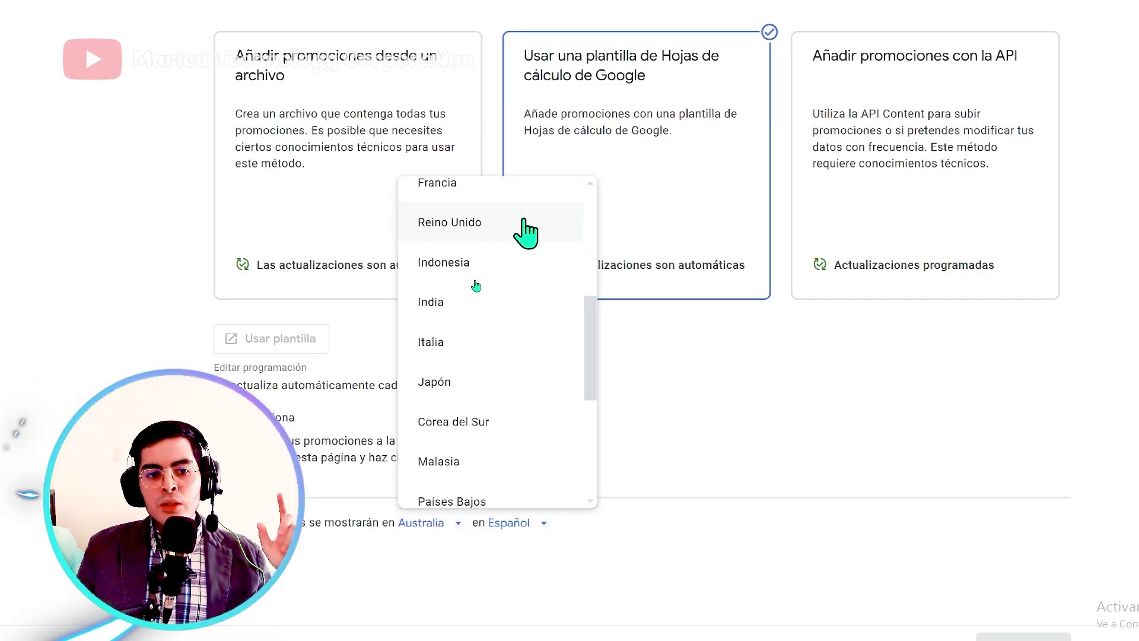
scroll(462, 356, "up", 5)
left_click(432, 276)
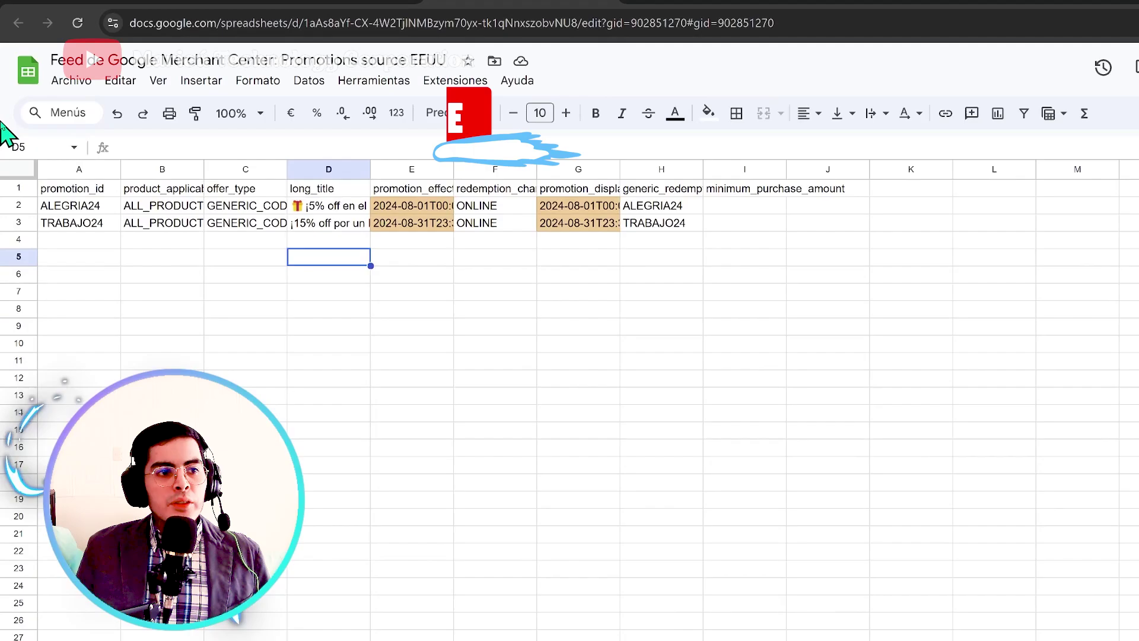
Step: Inspect the promotion_id and generic_redemption_code columns in the "Promotions source EEUU" spreadsheet
left_click(98, 218)
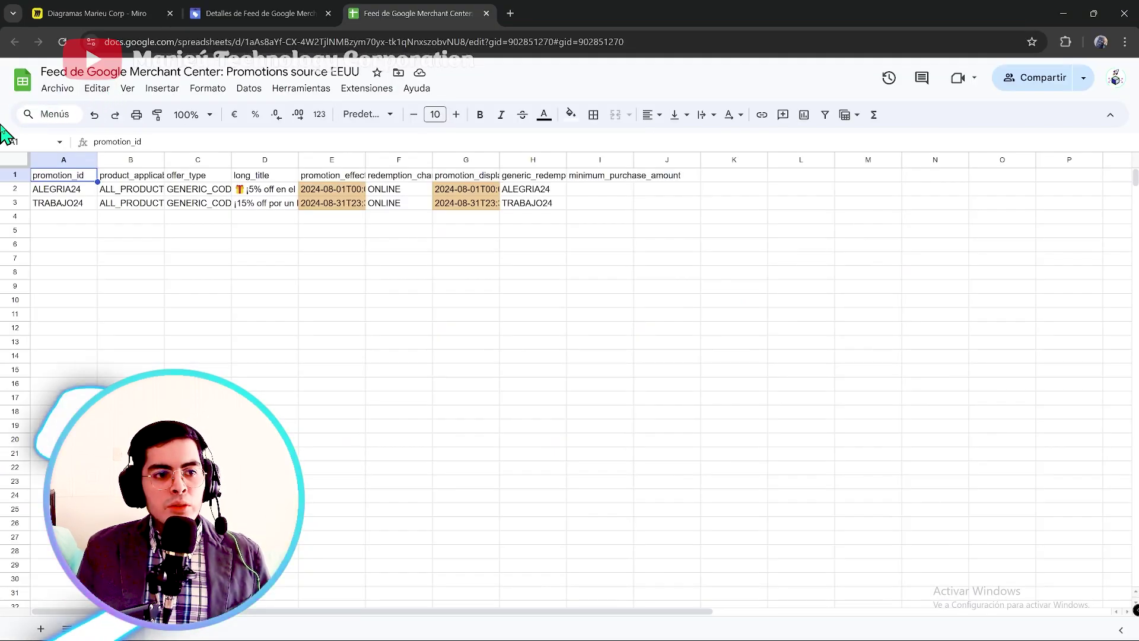
left_click(58, 188)
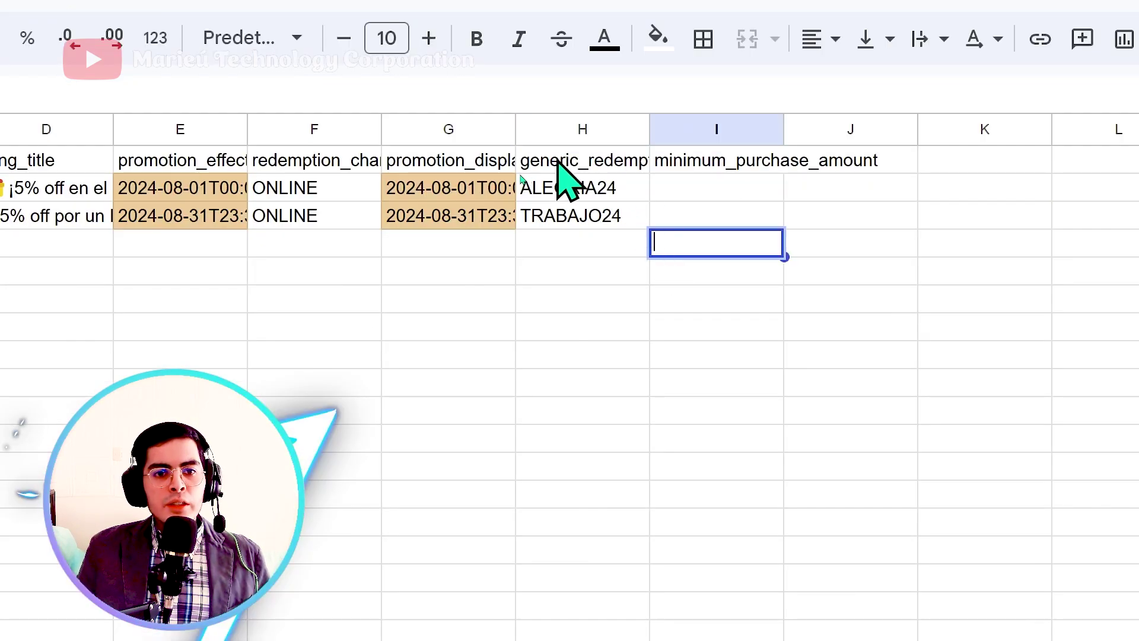
left_click(569, 165)
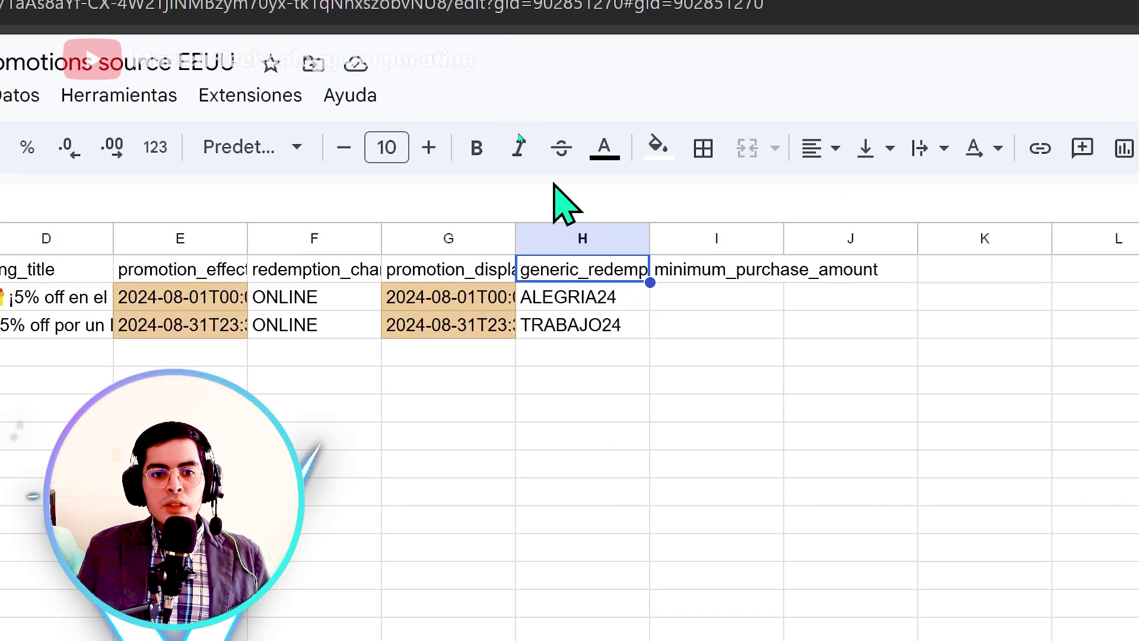
double_click(567, 280)
key("ctrl+a")
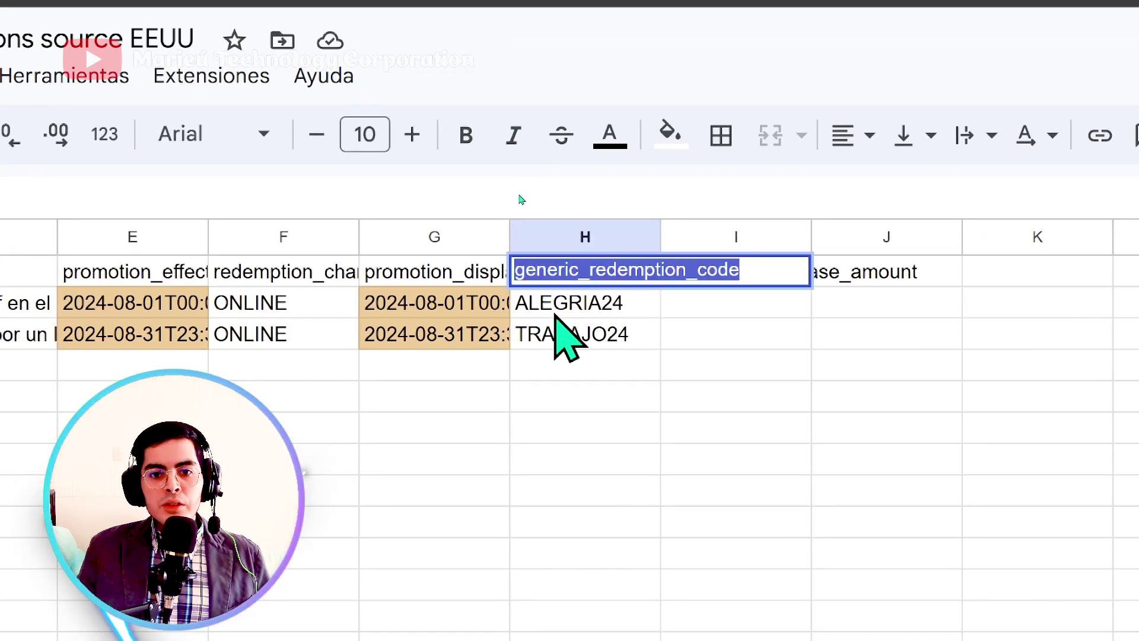
left_click(555, 320)
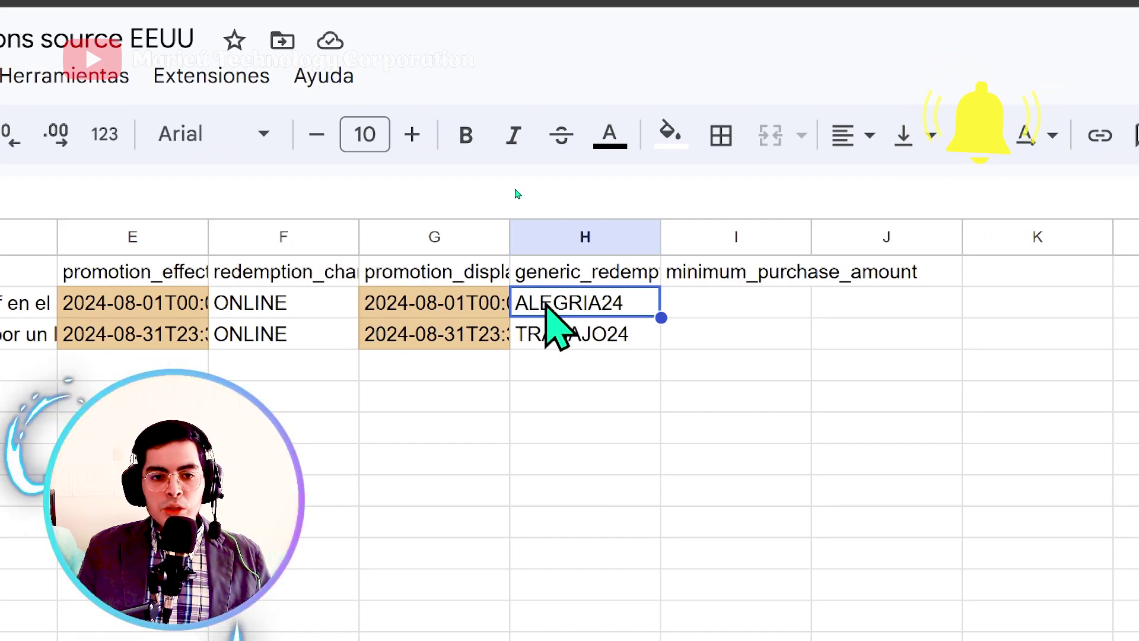
Step: Compare the promotion ID of the ALEGRIA24 promotion in row 2 with its generic redemption code
left_click(83, 244)
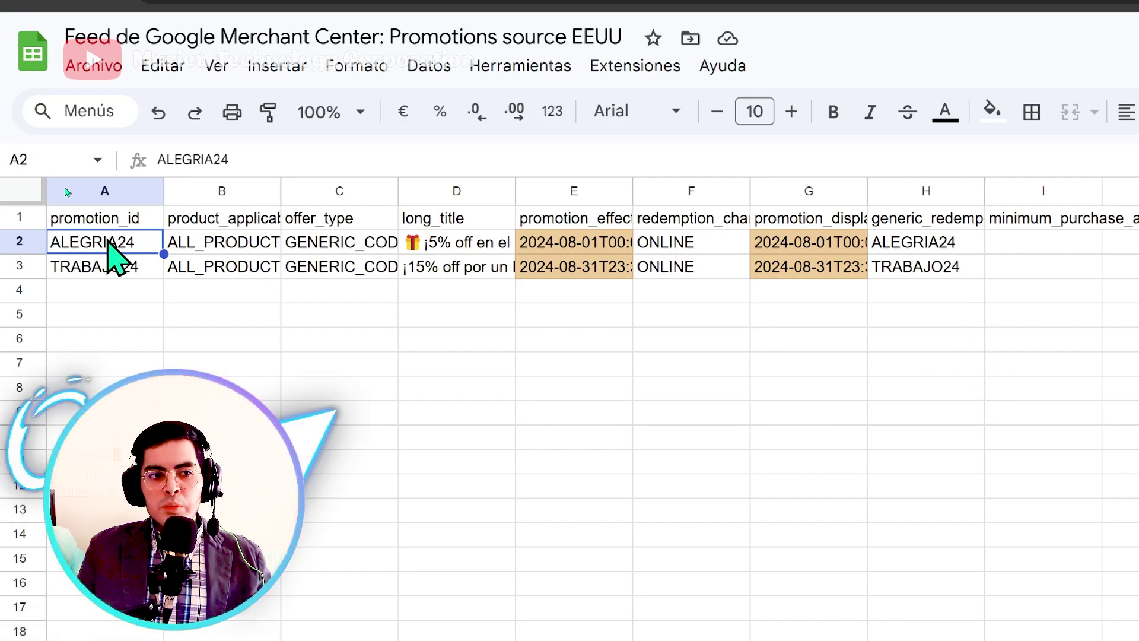
left_click(454, 244)
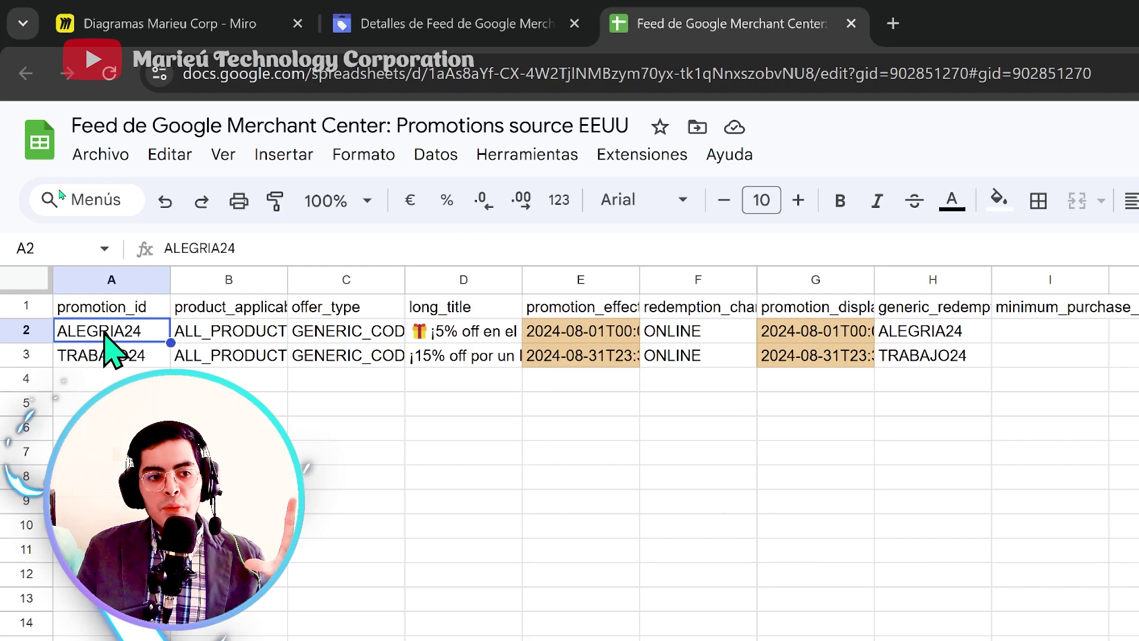
key("Up")
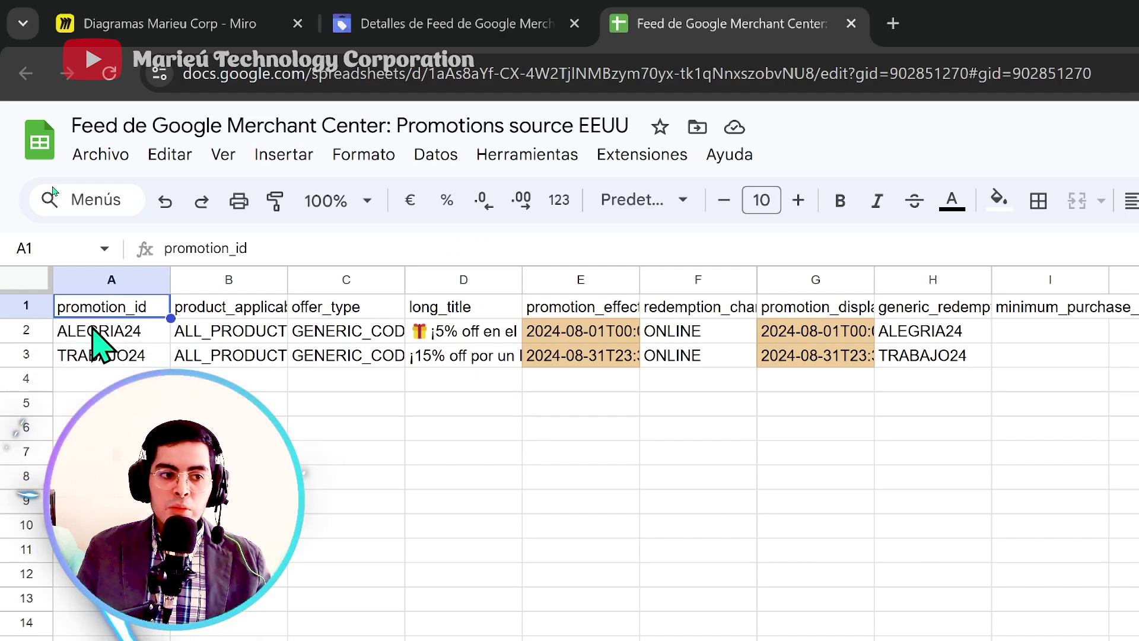
left_click(925, 329)
left_click(933, 306)
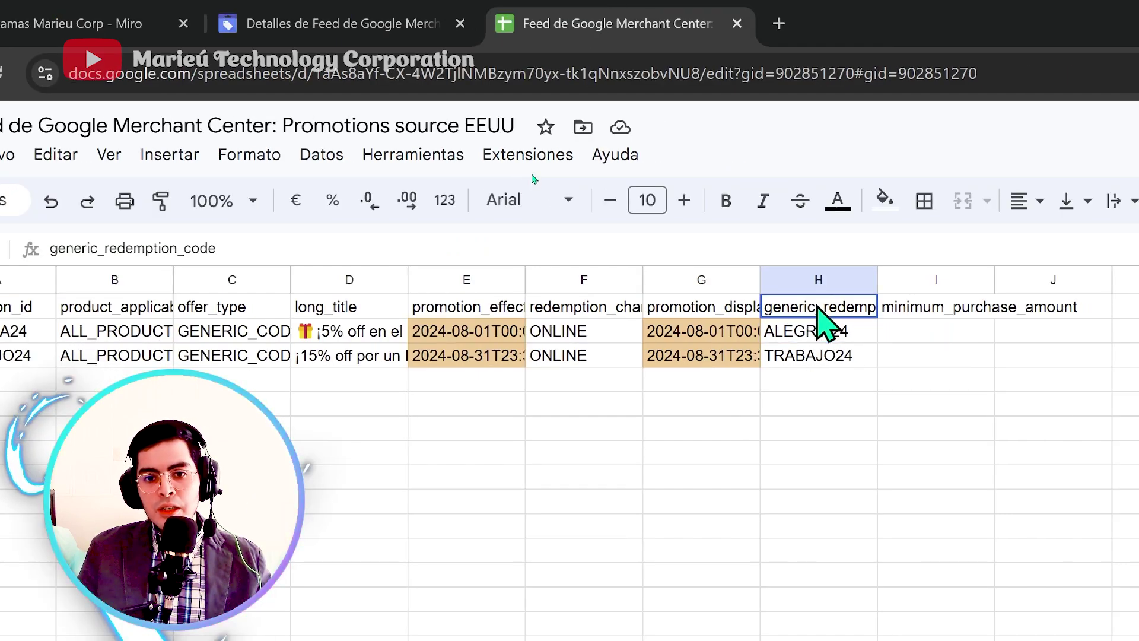
left_click(928, 332)
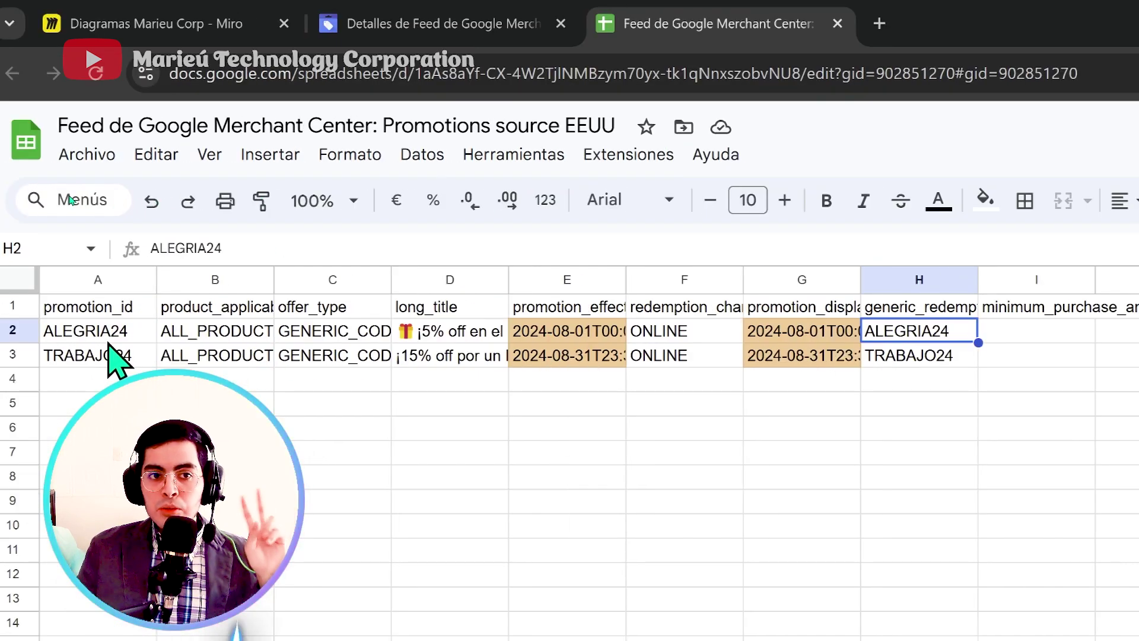
Step: Examine the product_applicability and offer_type values of the two promotions in the sheet
left_click(196, 305)
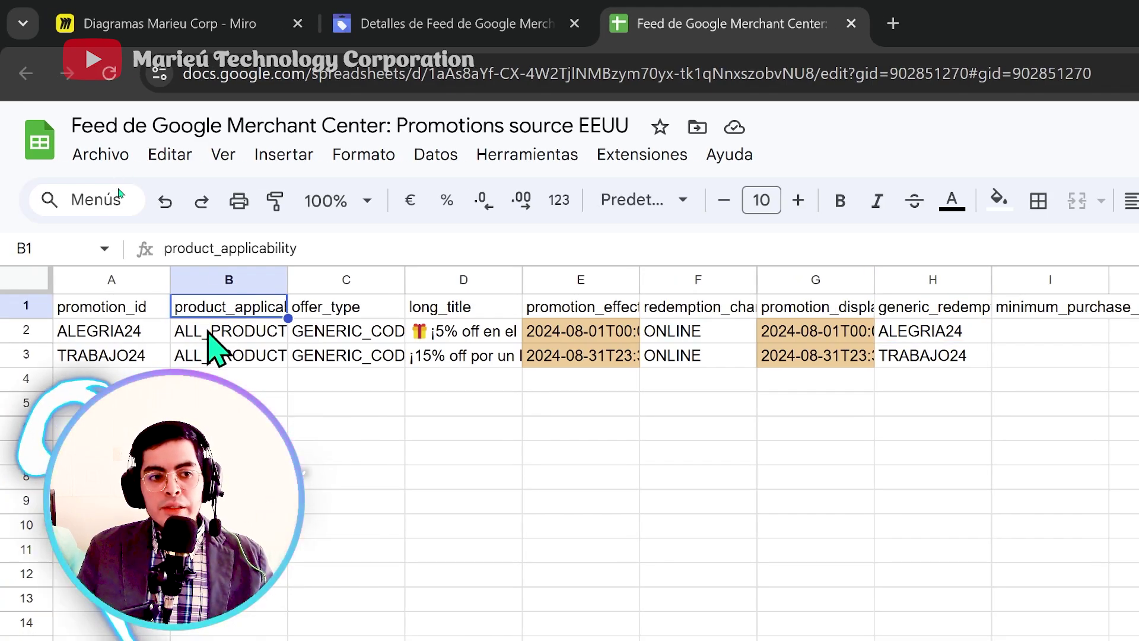
left_click(209, 333)
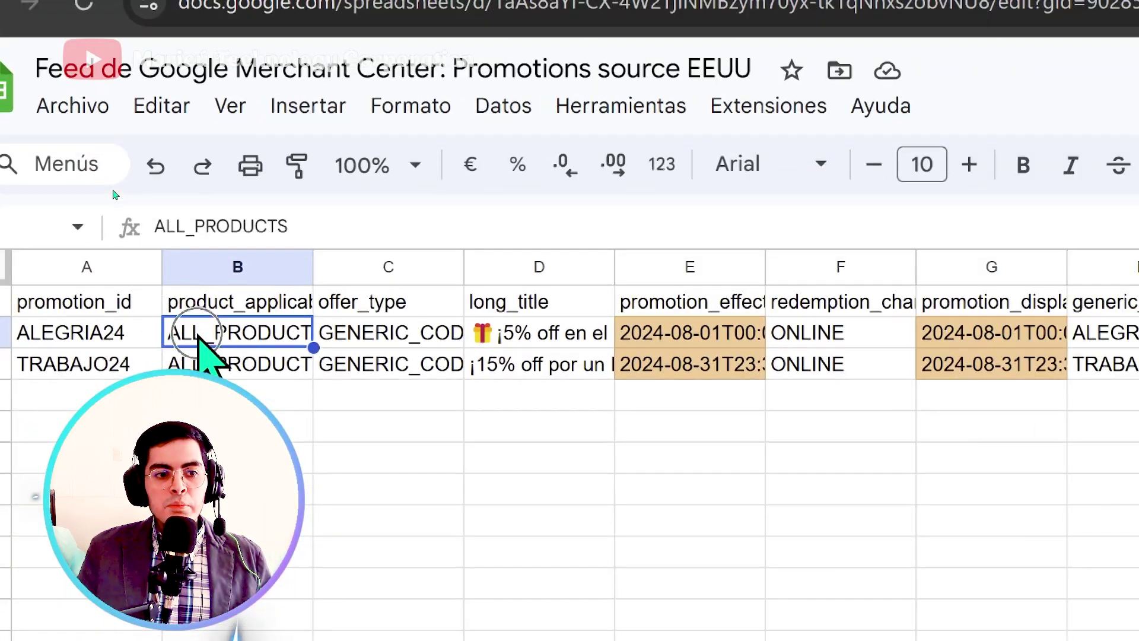
double_click(191, 327)
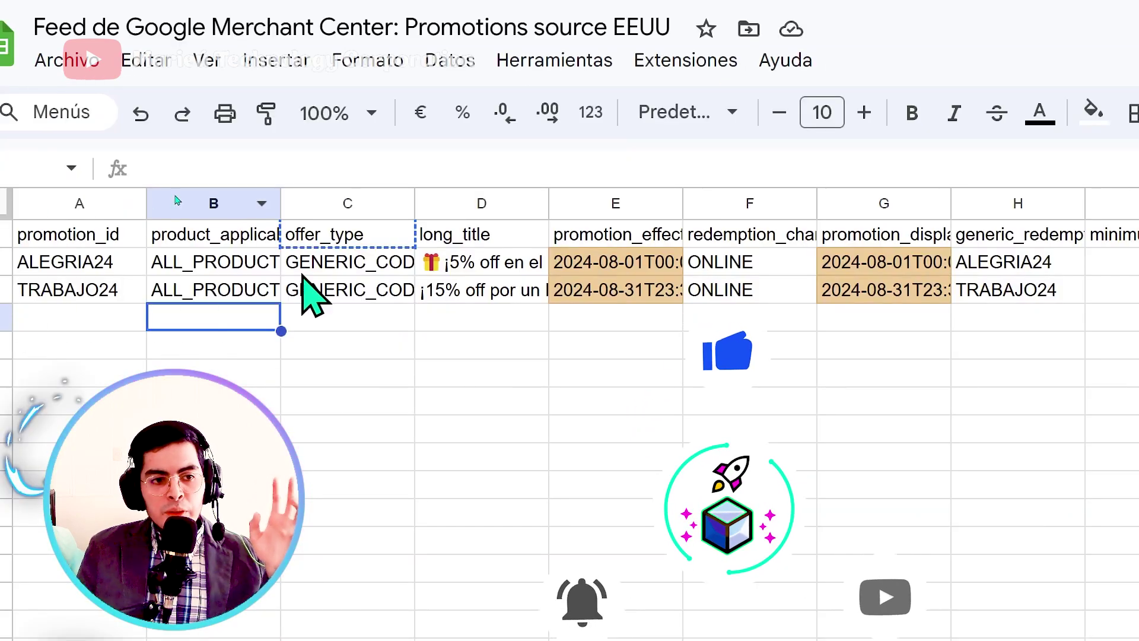
left_click(338, 264)
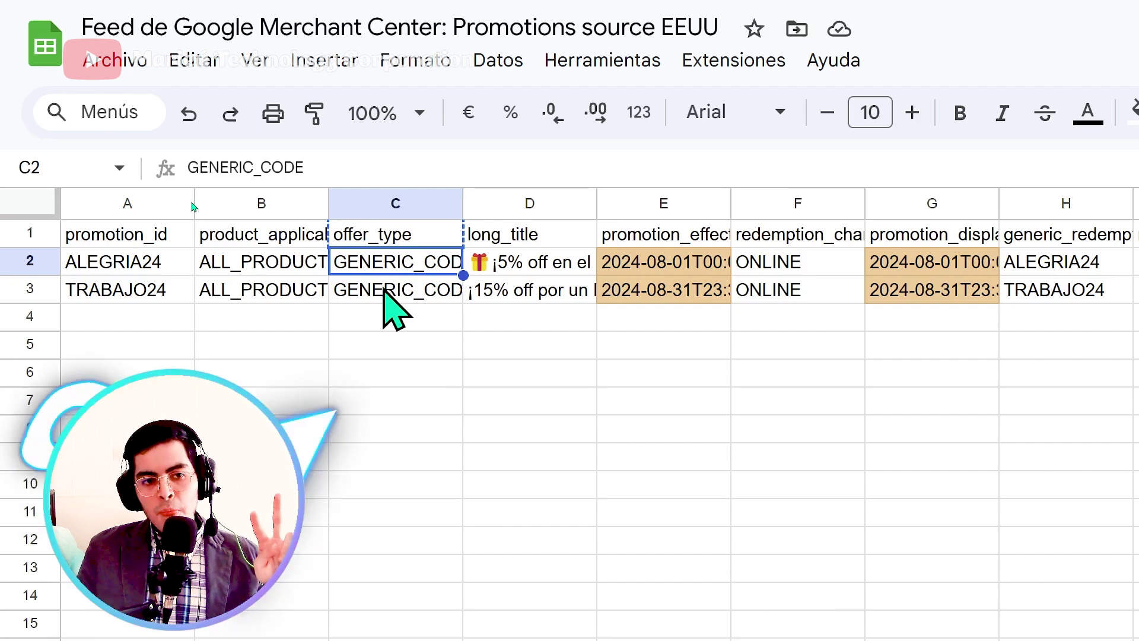
left_click(386, 289)
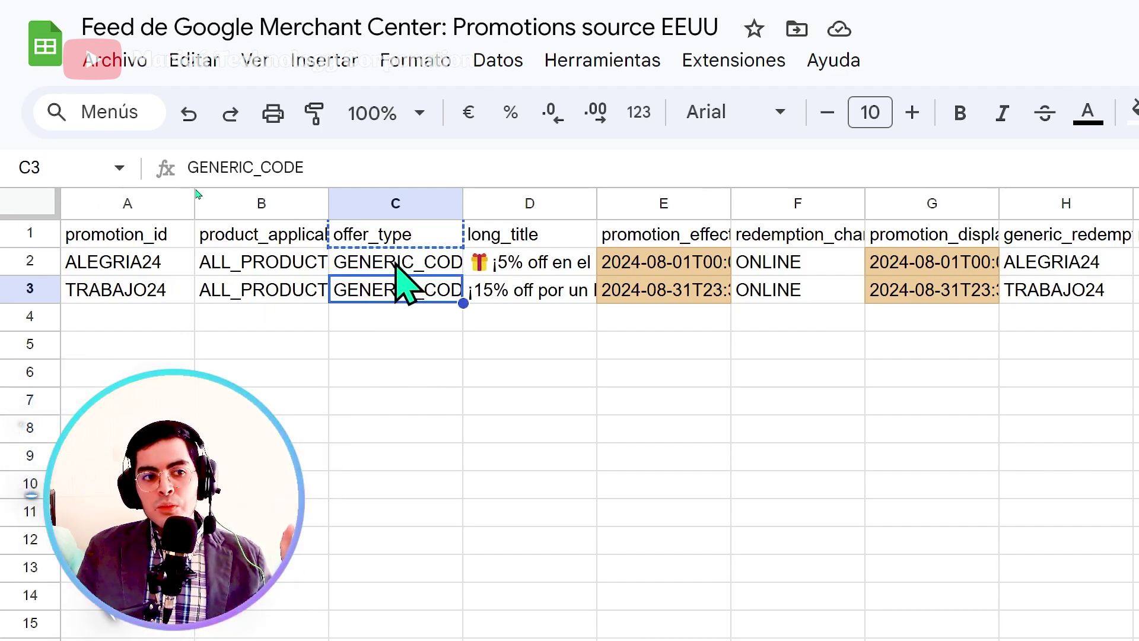
Step: Review how the ALEGRIA24 row's product applicability and offer type relate to its promotion ID
left_click(295, 263)
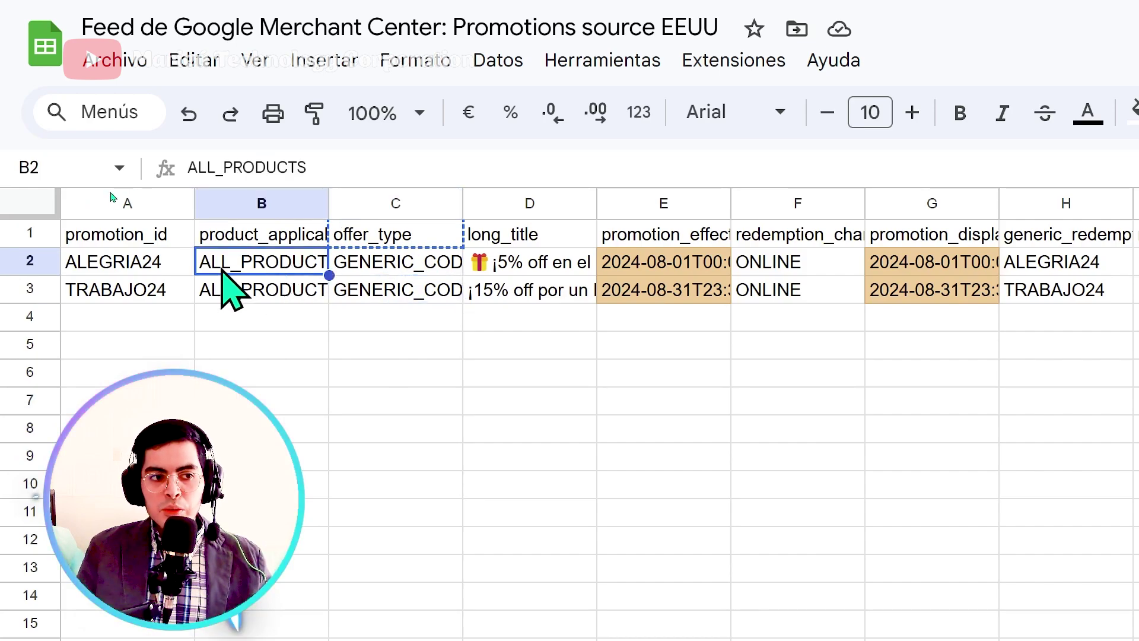
left_click(156, 263)
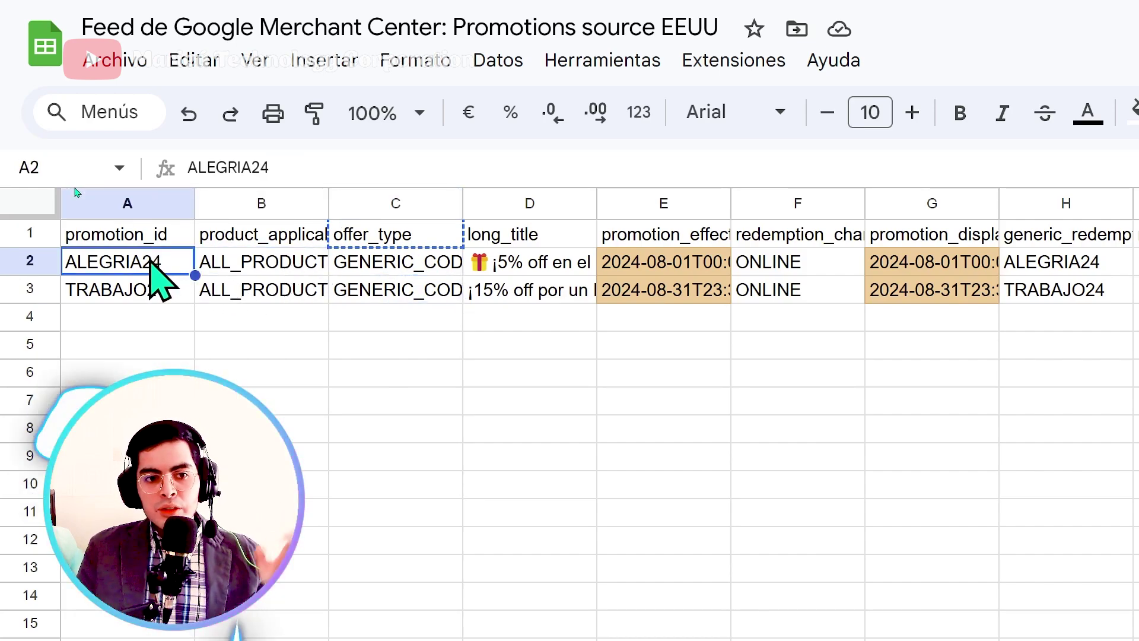
left_click(377, 264)
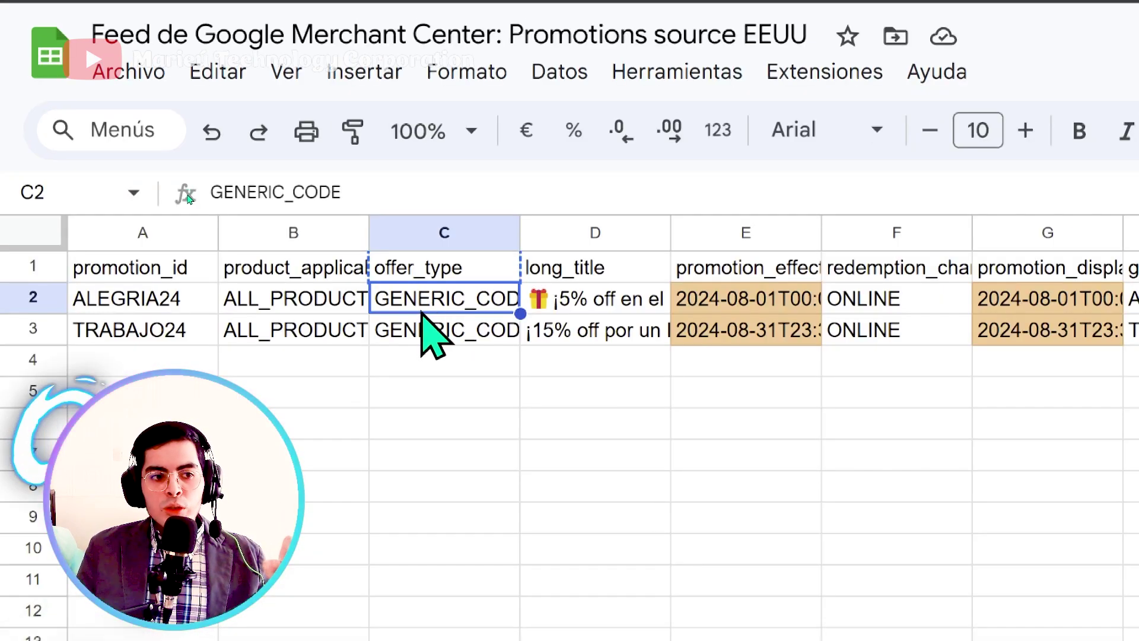
left_click(86, 300)
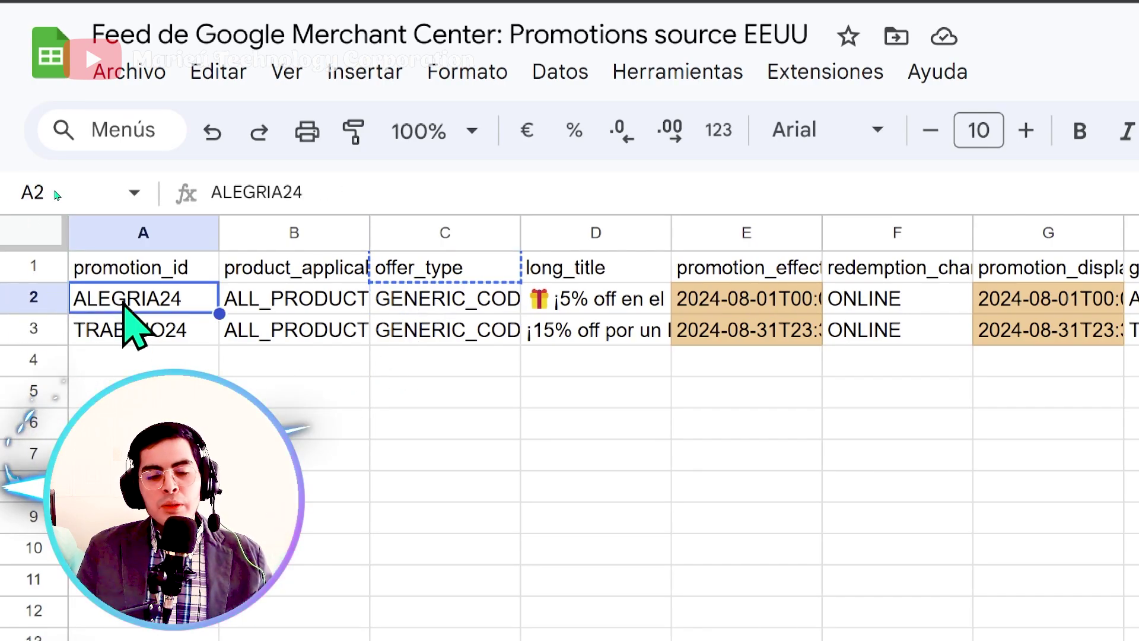
Step: Review the offer_type and long_title columns, reading the full long titles of the ALEGRIA24 and TRABAJO24 promotions
left_click(600, 296)
left_click(433, 311)
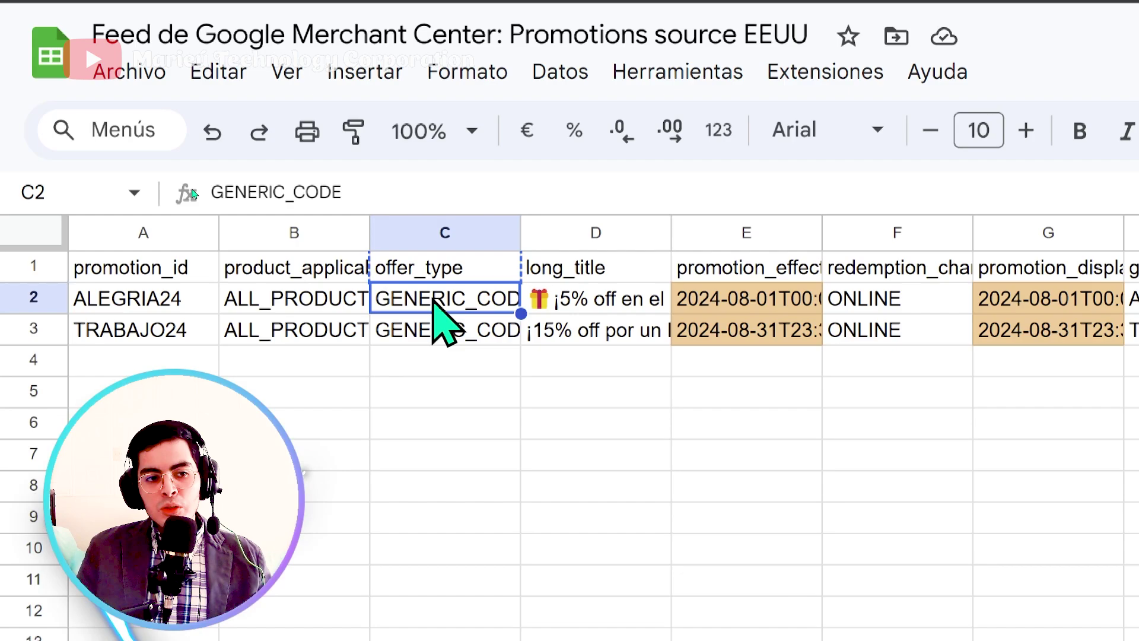
left_click(584, 288)
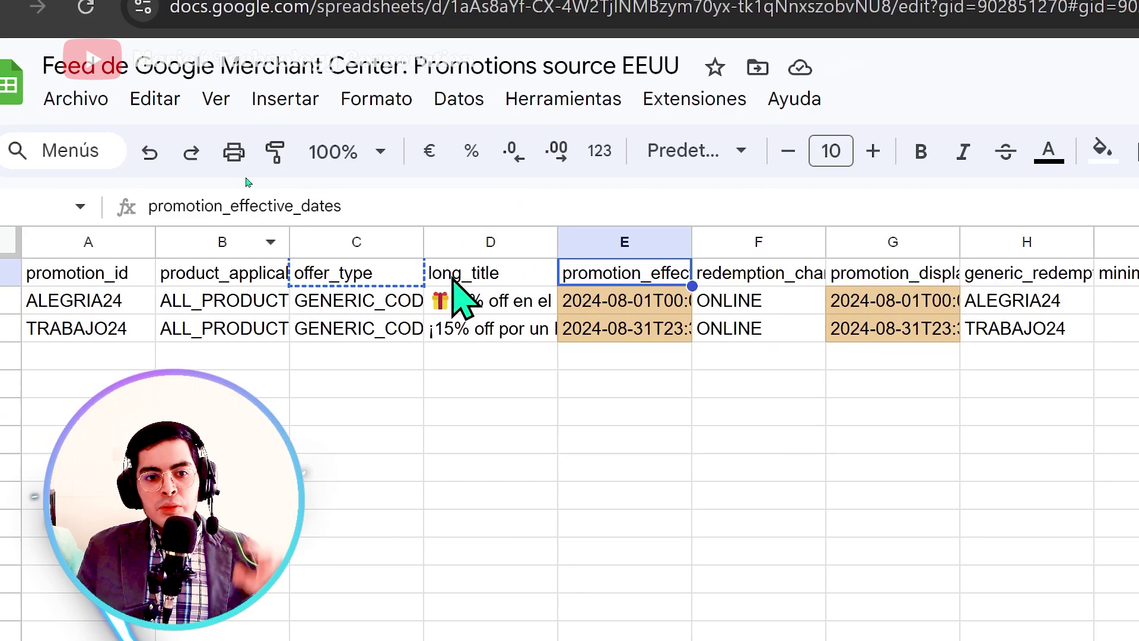
left_click(564, 270)
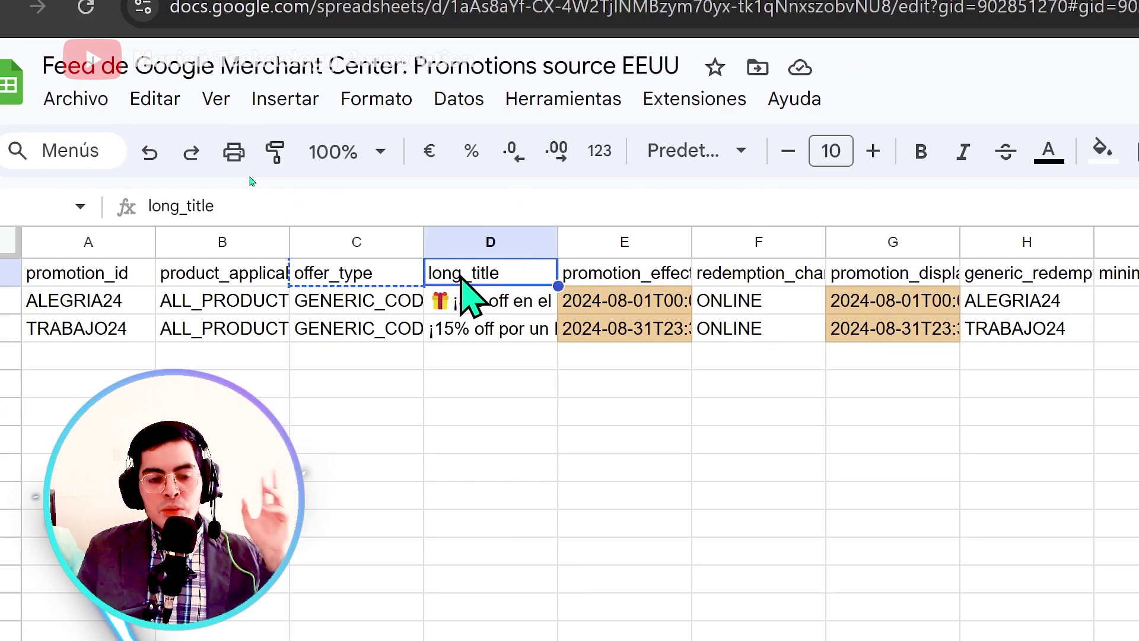
left_click(472, 301)
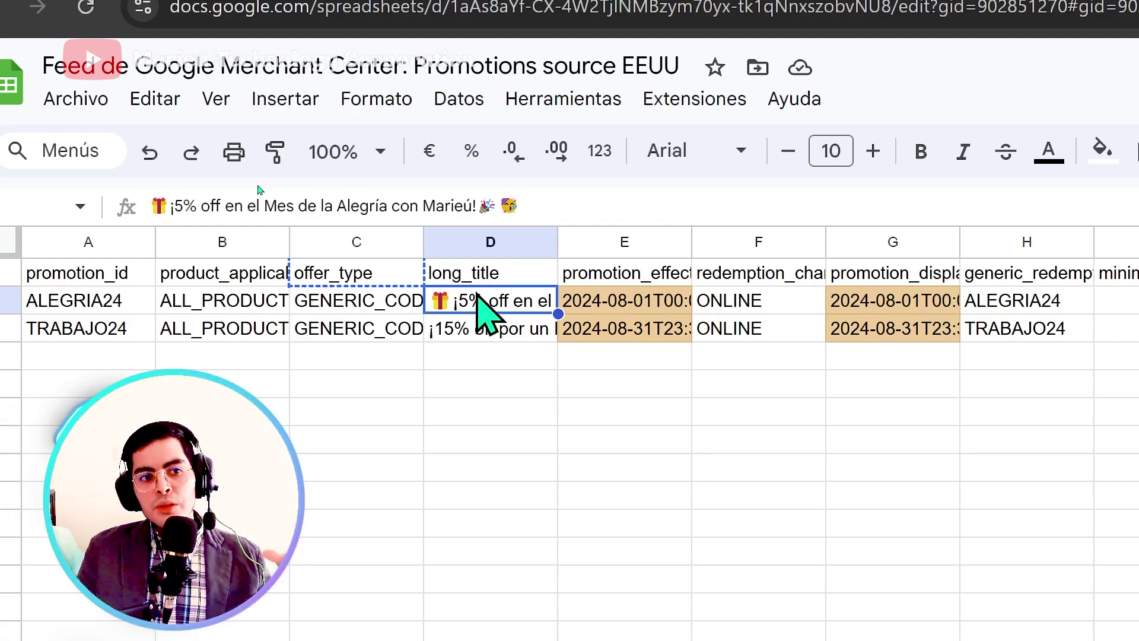
left_click(464, 327)
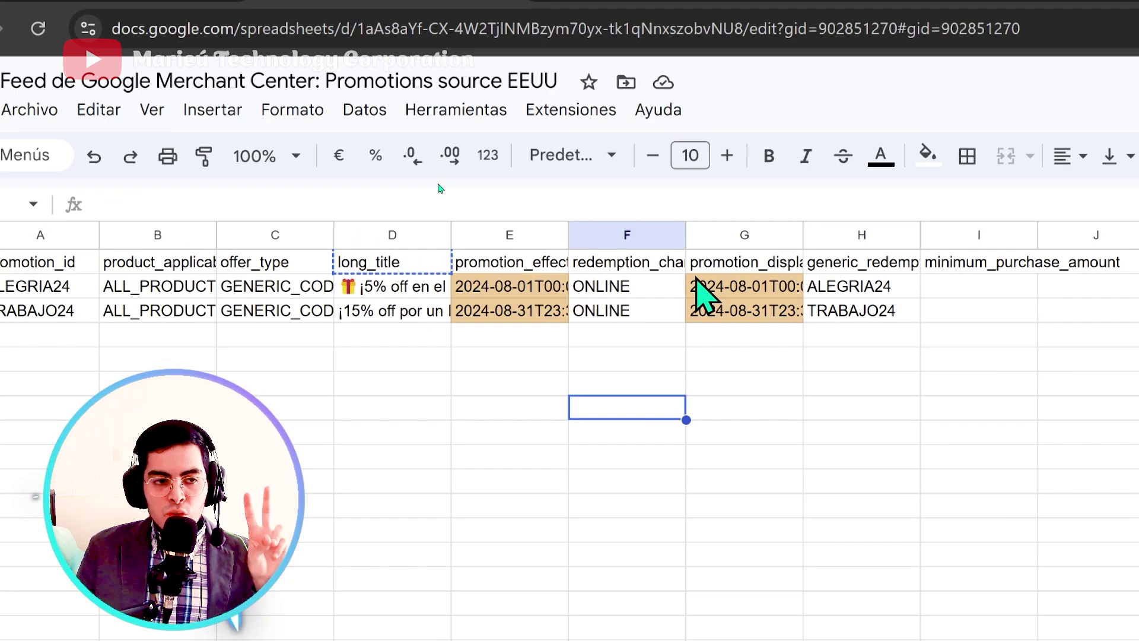
Step: Compare the promotion_effective_dates column with the promotion_display_dates column
left_click(509, 268)
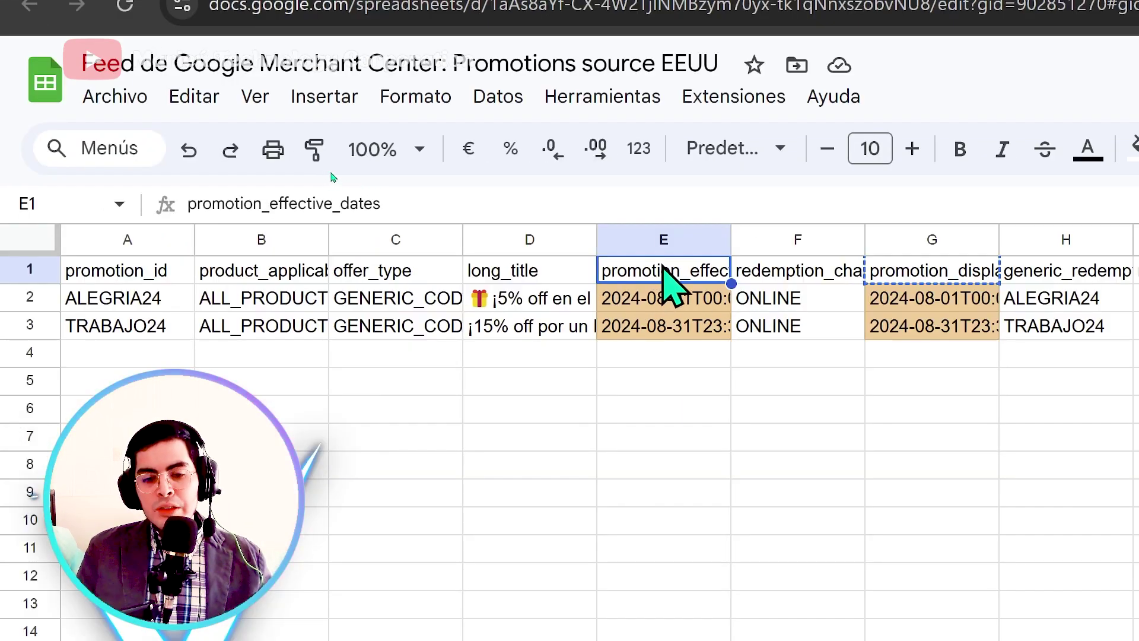
left_click(918, 276)
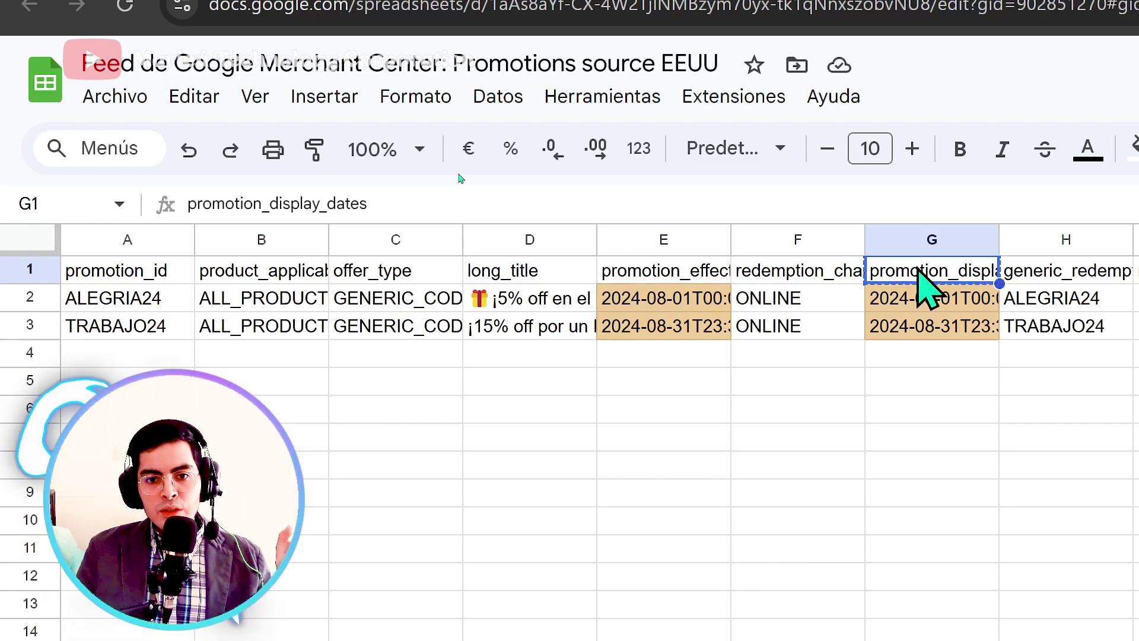
left_click(676, 278)
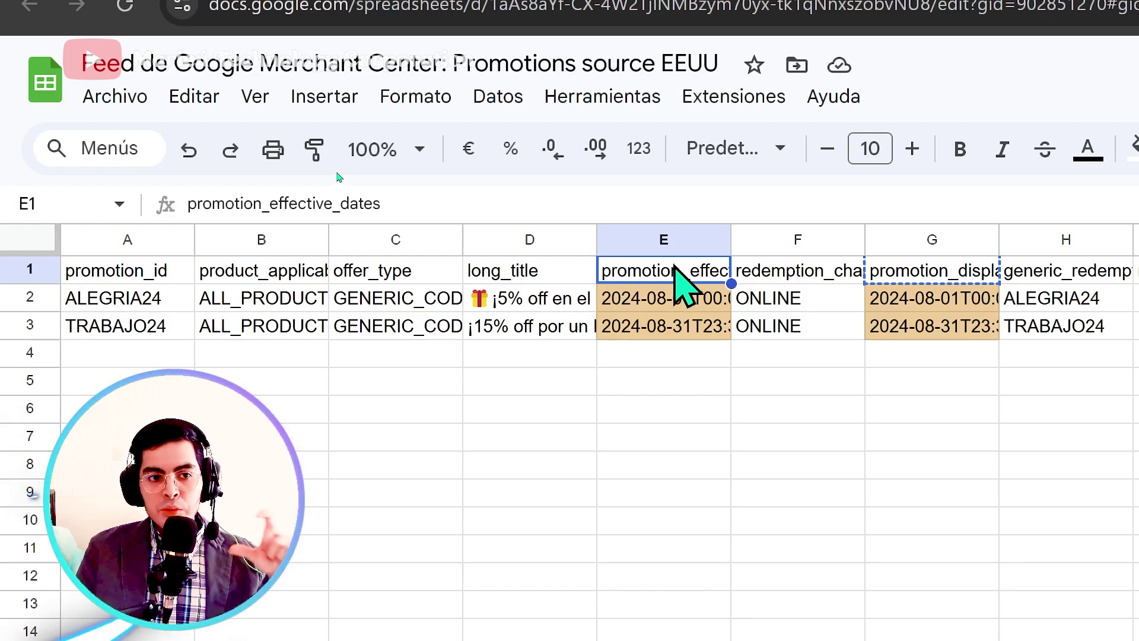
left_click(917, 278)
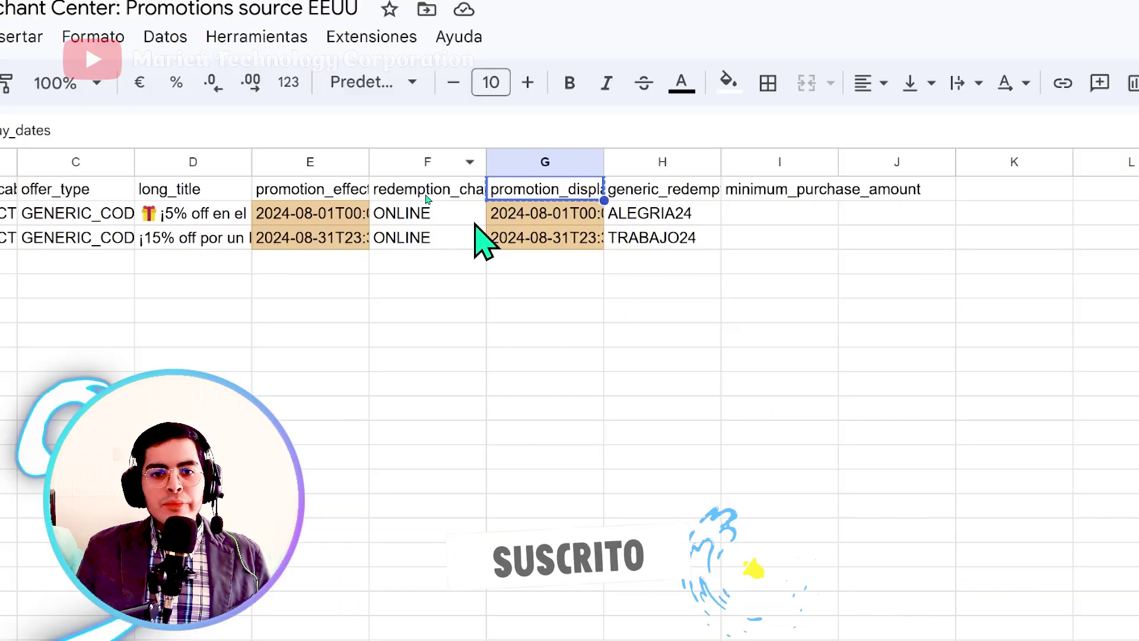
Step: Examine the redemption_channel column, its value for ALEGRIA24, and the minimum_purchase_amount column
left_click(409, 188)
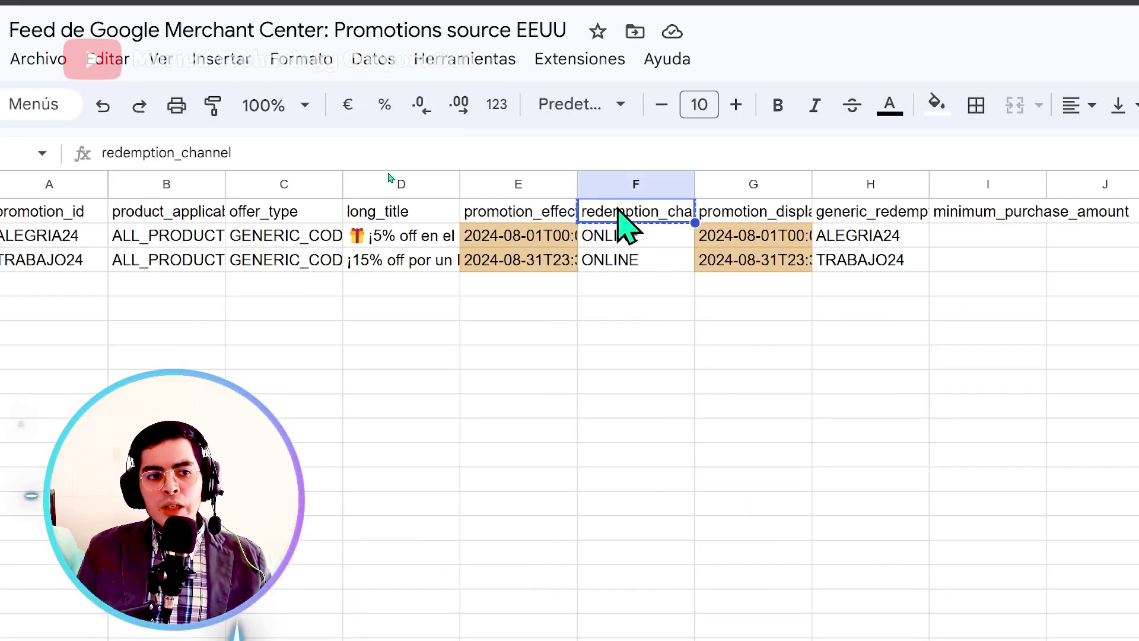
left_click(618, 228)
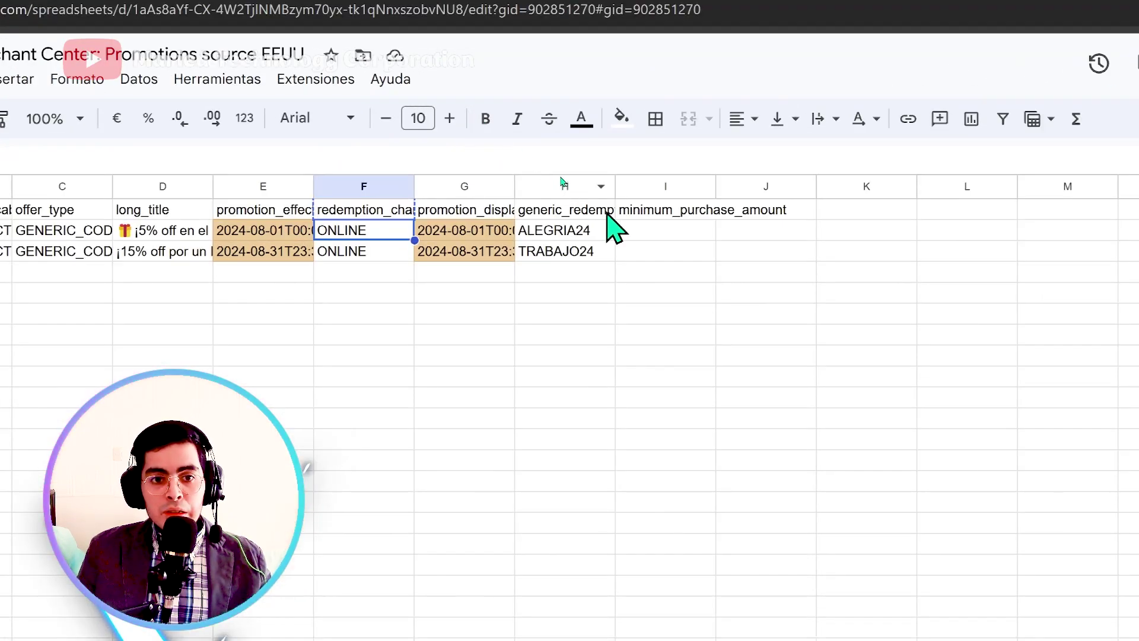
left_click(634, 207)
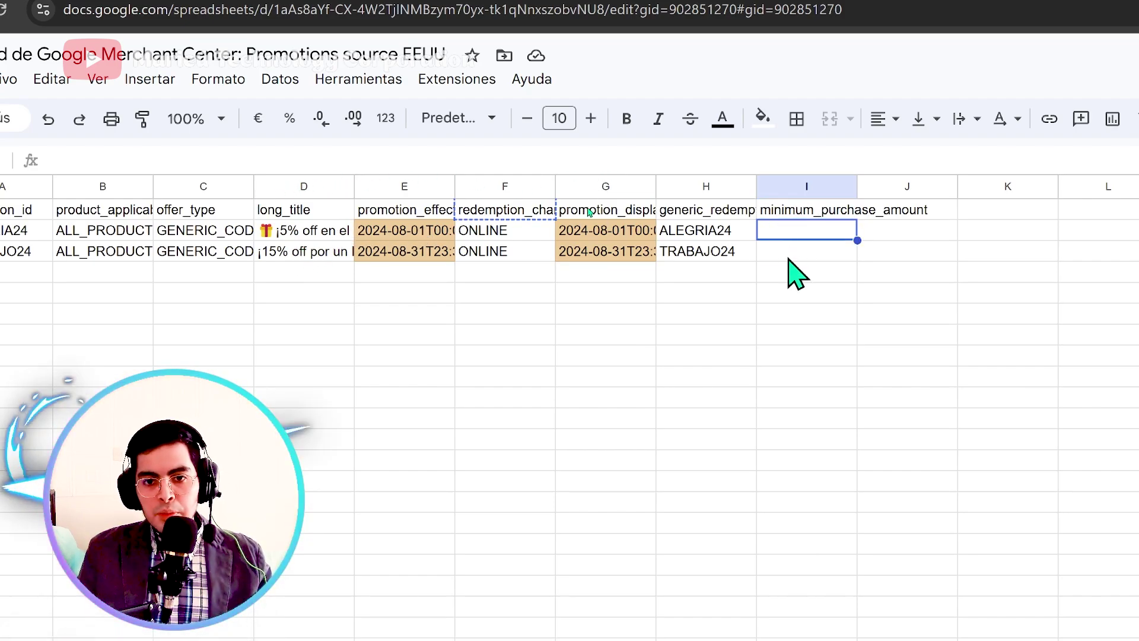
left_click(794, 215)
Step: Switch to Merchant Center and check the latest update results of the "Promotions source Australia" feed against the promotions sheet
left_click(389, 15)
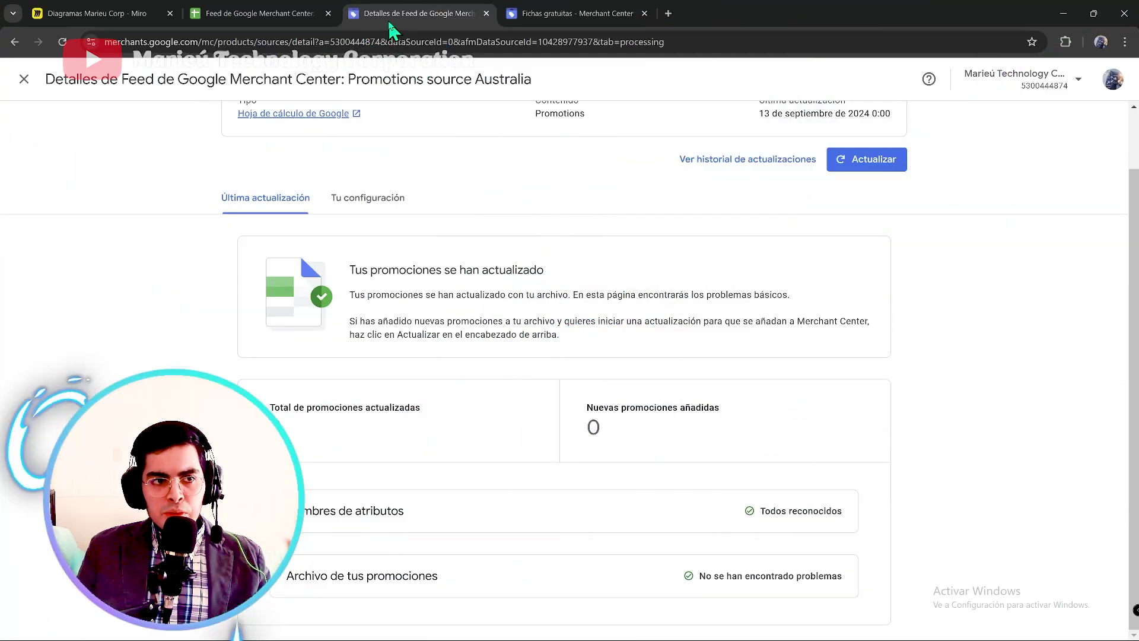
left_click(315, 13)
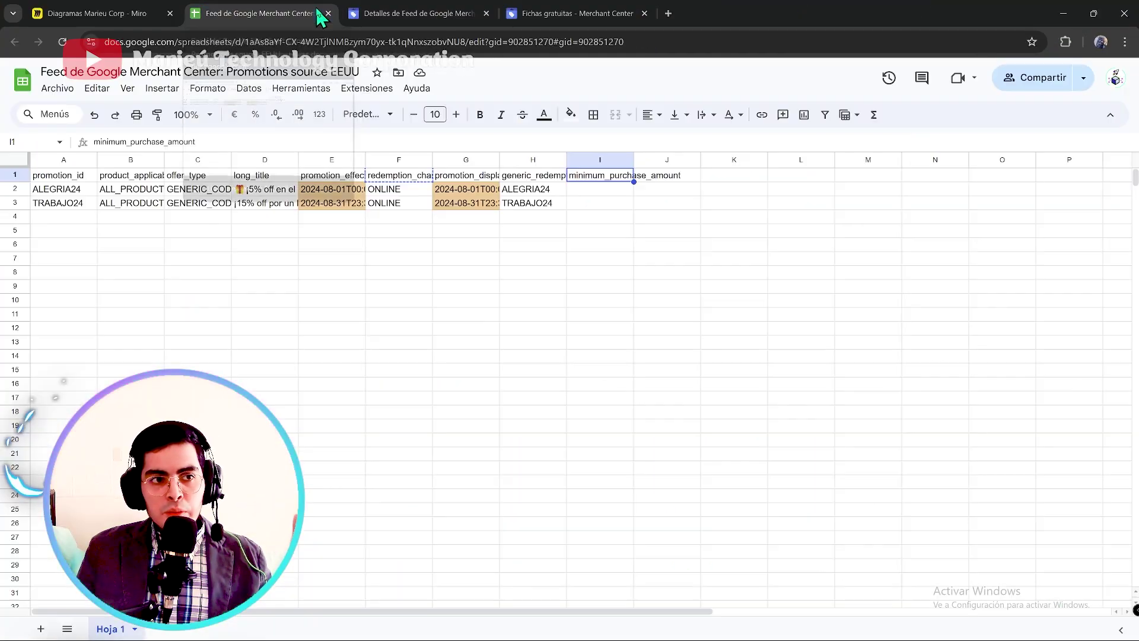
left_click(386, 13)
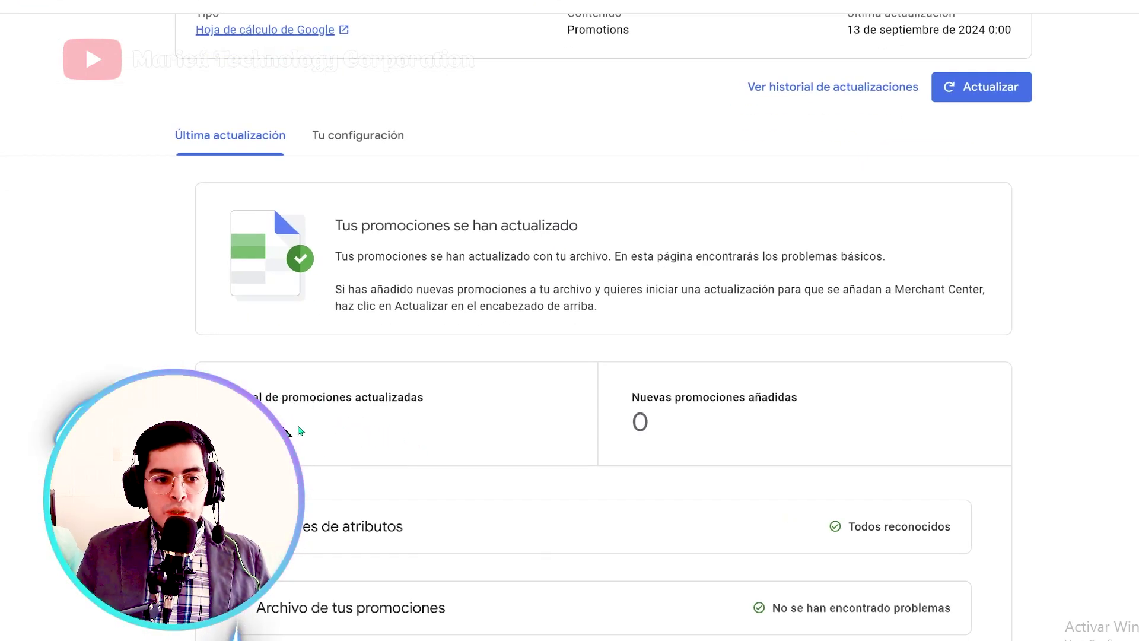
Step: Return to the "Promotions source EEUU" spreadsheet and inspect the promotion_id entries in rows 2 and 3 and the empty row below
left_click(261, 11)
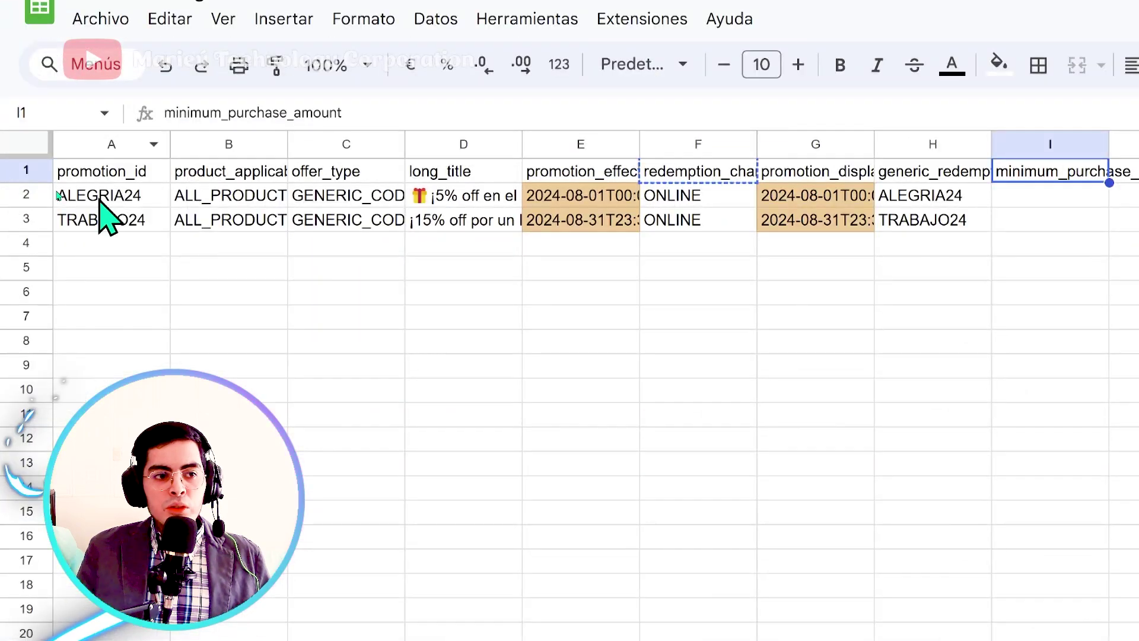
left_click(100, 200)
left_click(92, 221)
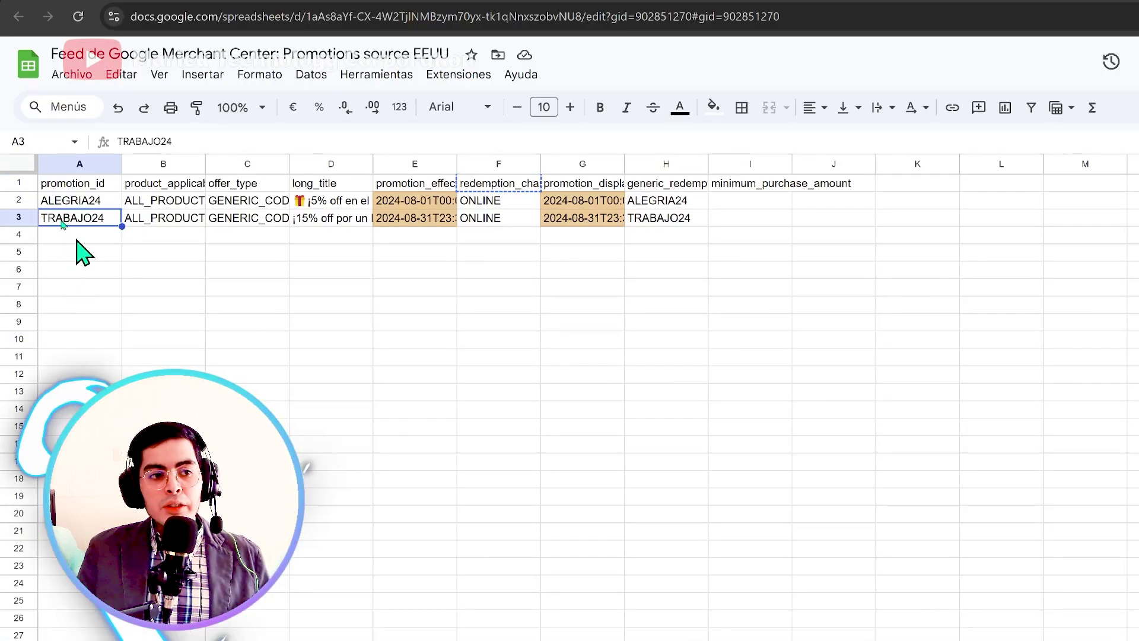
left_click(71, 236)
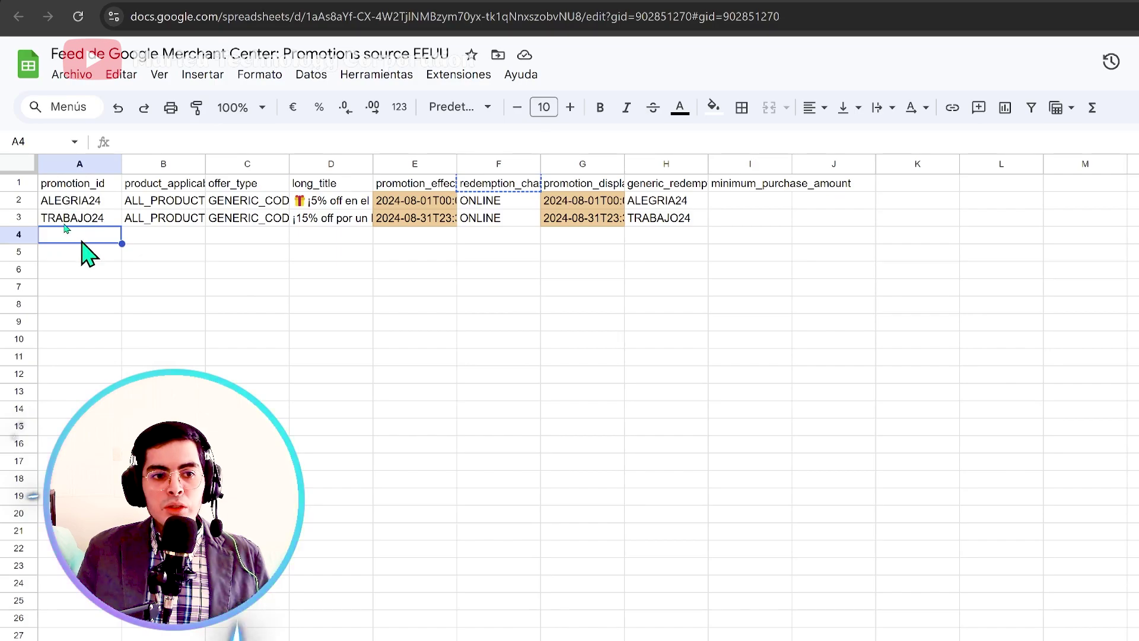
Step: Switch to Merchant Center and review the review and final statuses of the listed promotions, highlighting the final status of the "5% off" promotion
left_click(474, 13)
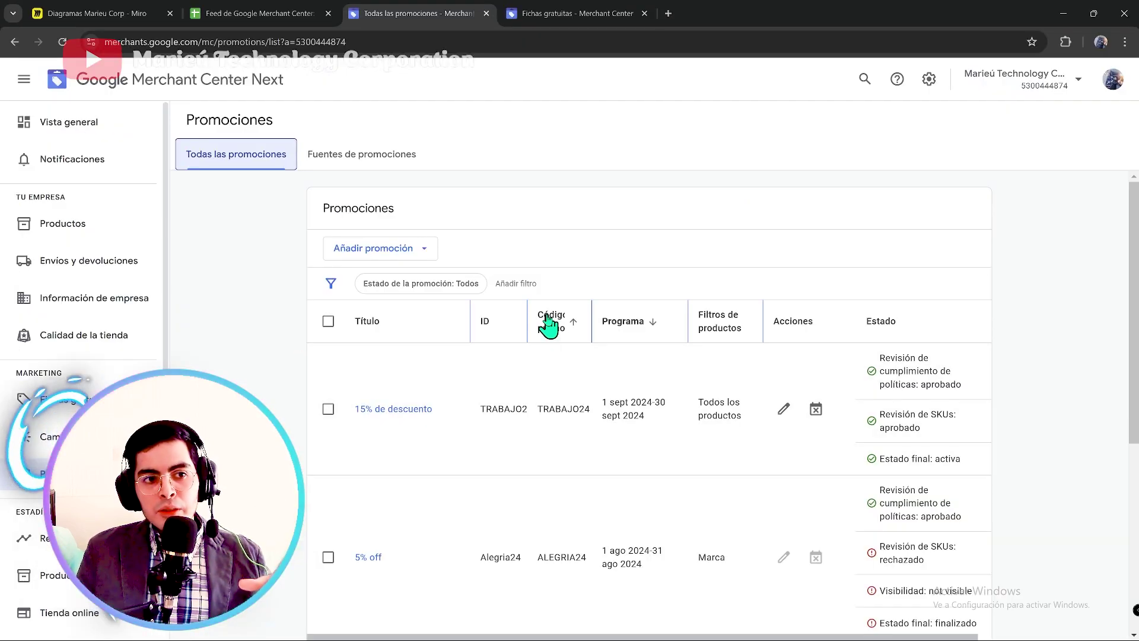
scroll(566, 313, "down", 3)
scroll(584, 395, "up", 2)
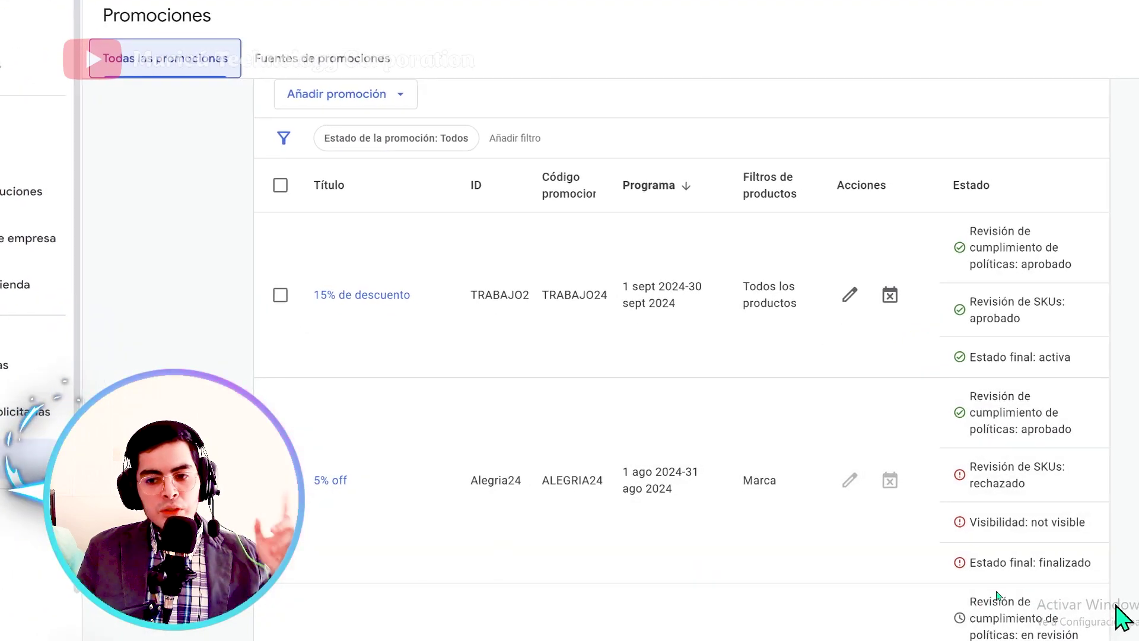
left_click_drag(1041, 563, 1079, 562)
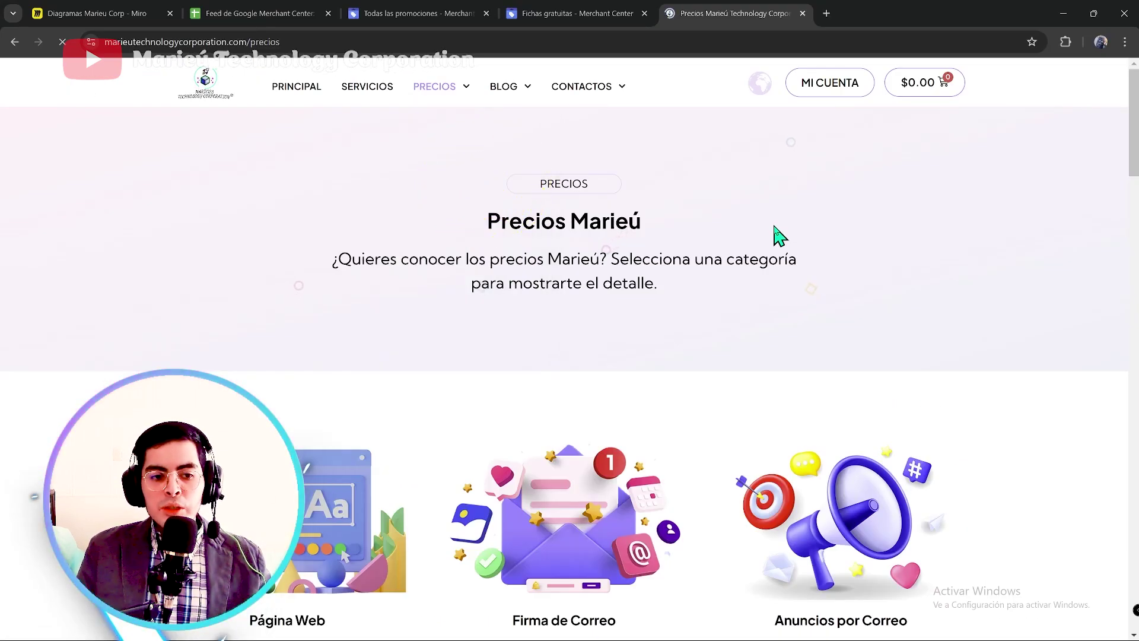
Step: Browse the service categories on the Marieú Technology Corporation pricing page
scroll(673, 382, "down", 5)
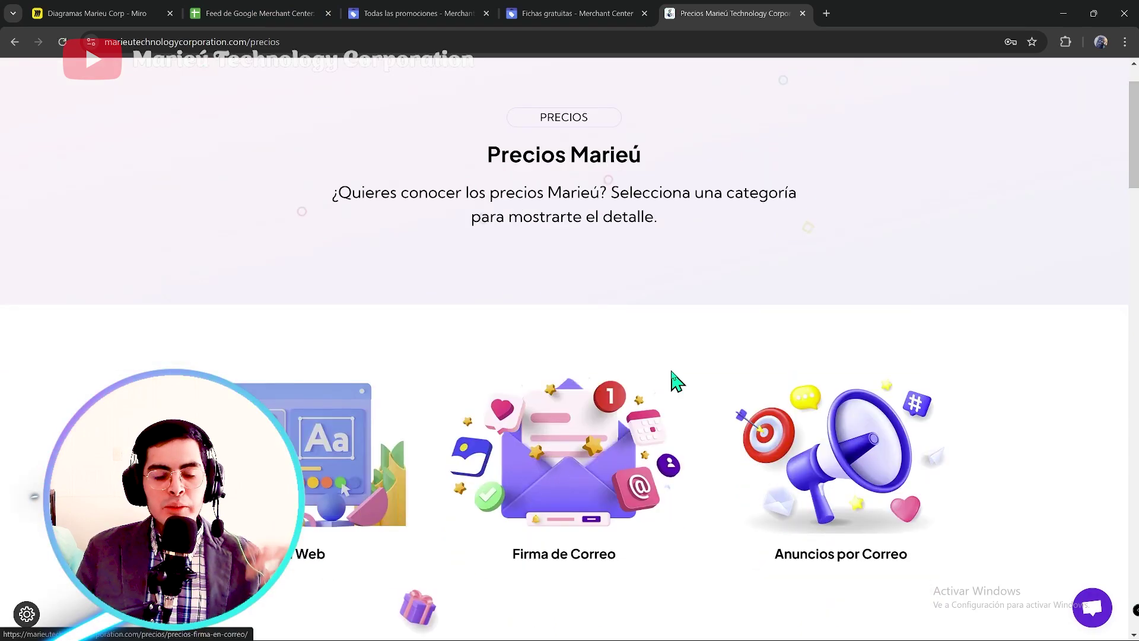
scroll(677, 378, "down", 5)
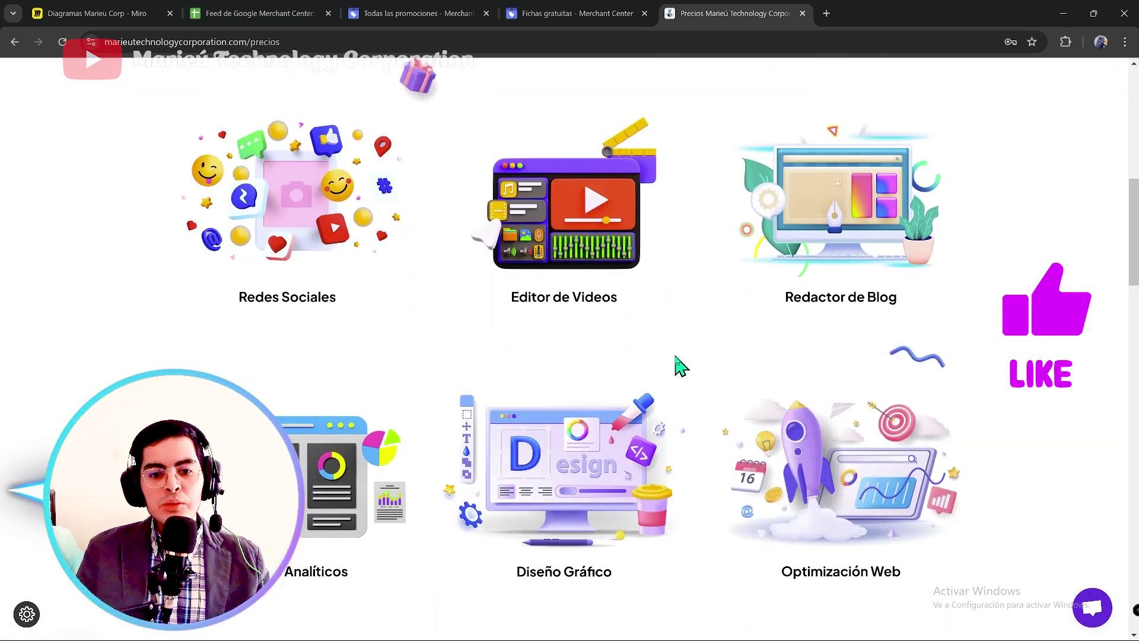
scroll(676, 365, "down", 3)
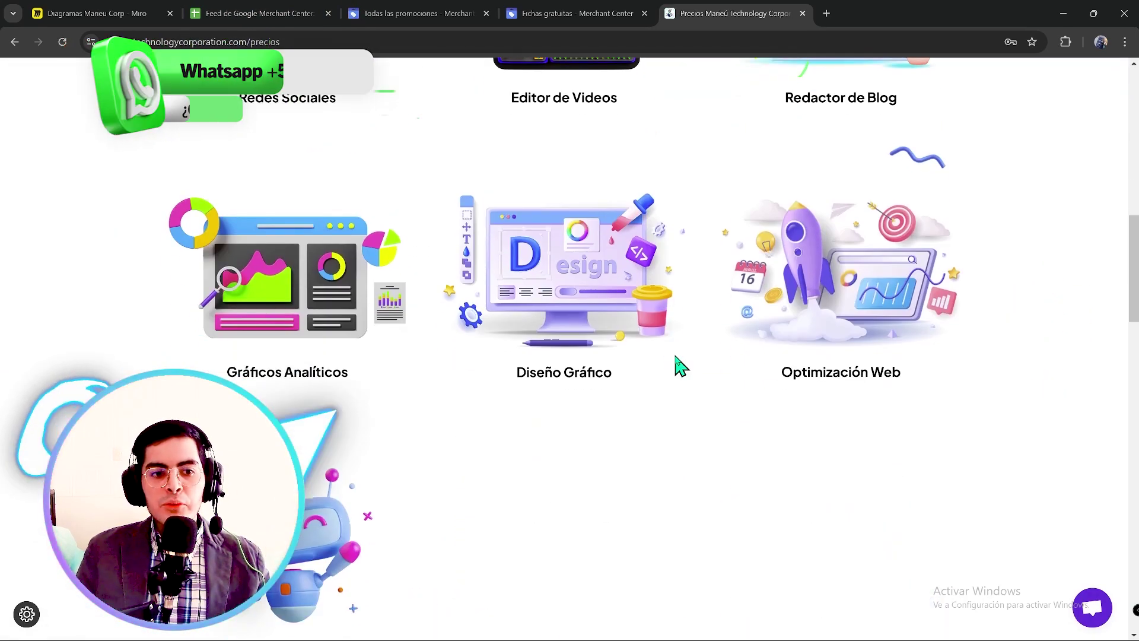